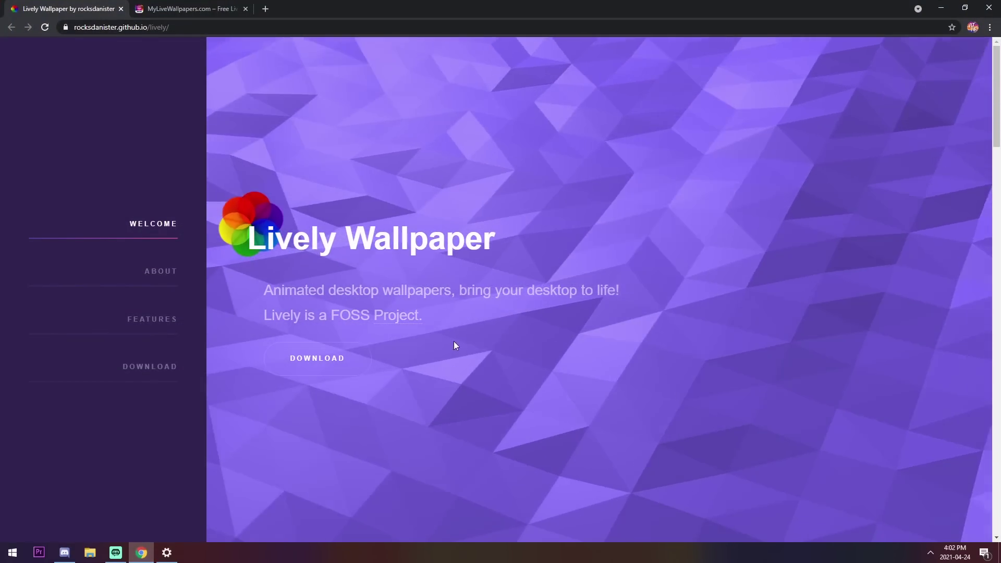
Check the wiki on which file to pick, then download the installer lively_setup_x86_full_v1400.exe.
click(322, 360)
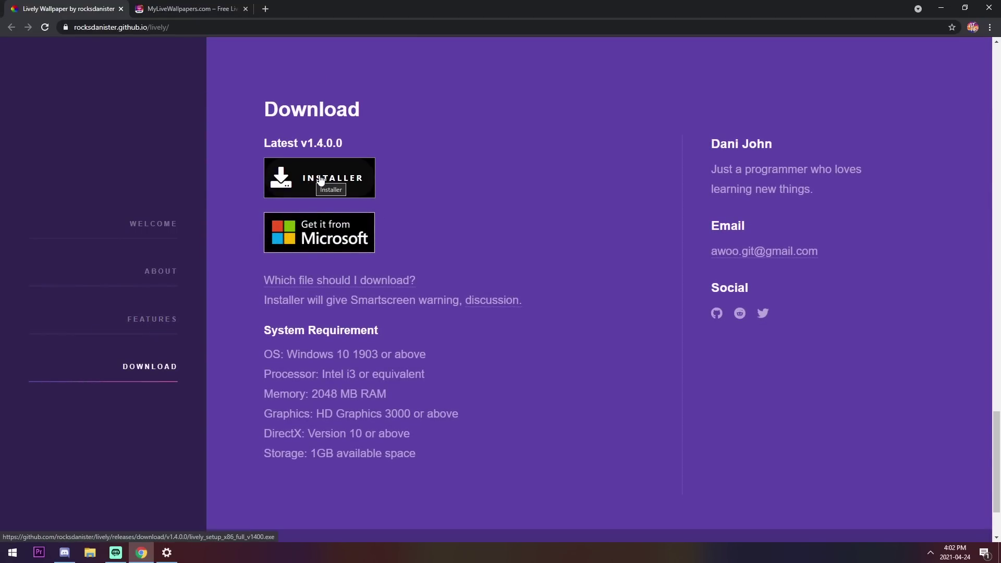
click(343, 282)
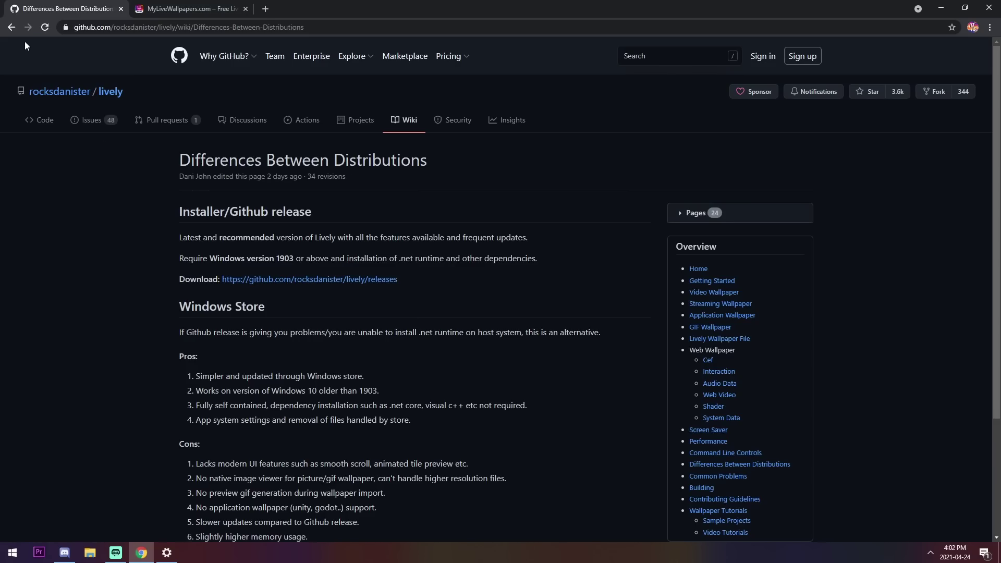
click(12, 27)
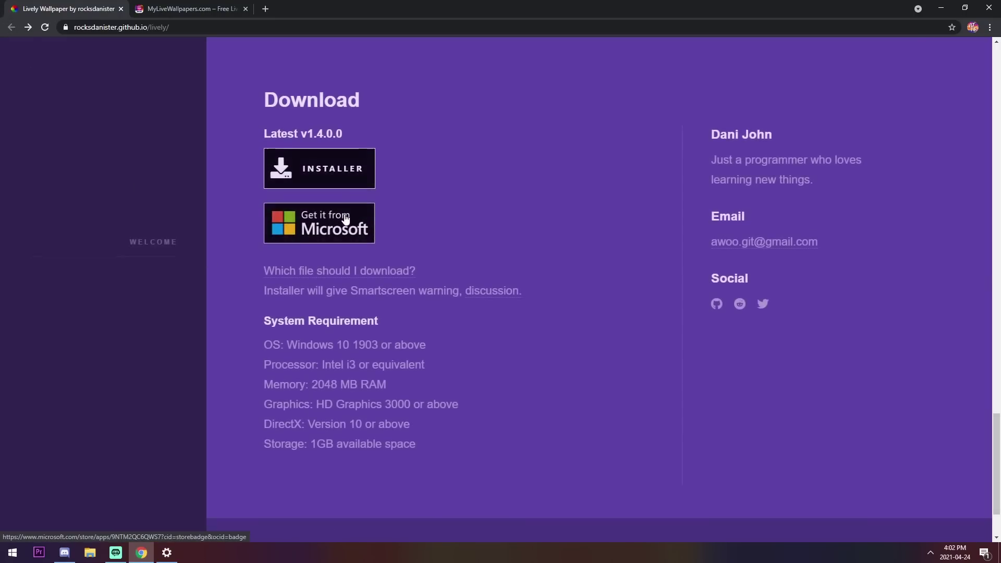
click(327, 175)
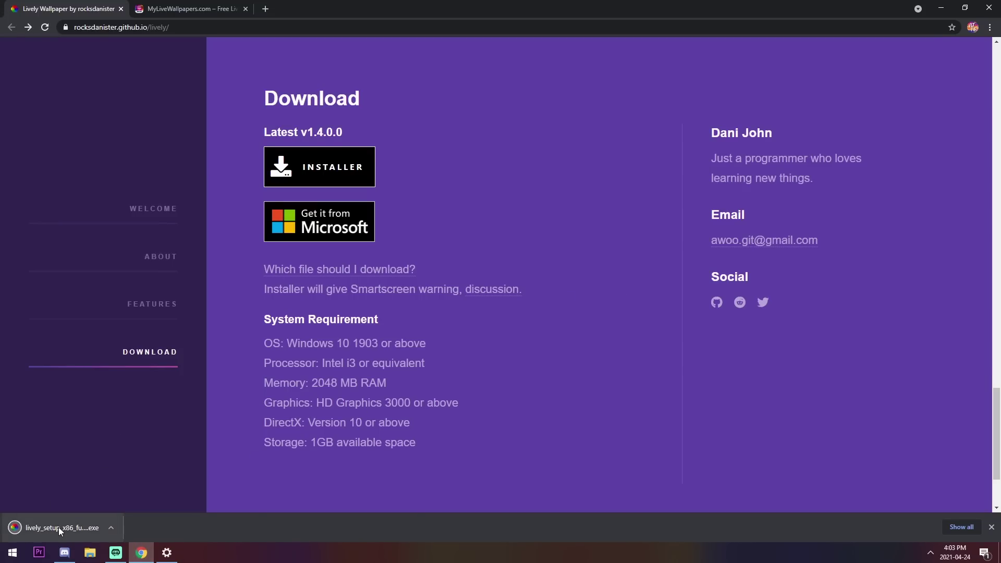
Run the downloaded setup for the current user only, confirm the language, and cancel the duplicate install-mode dialog.
click(58, 527)
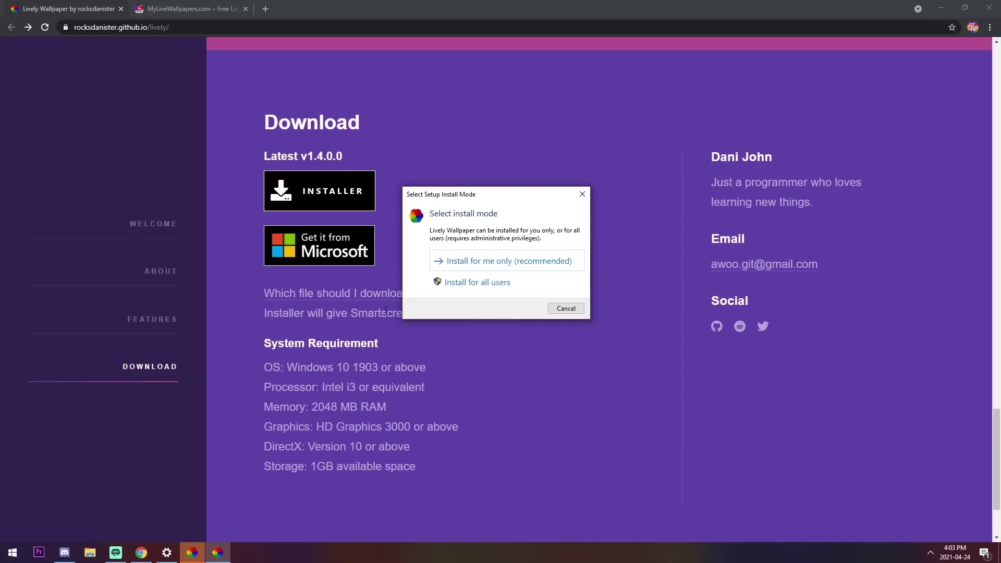
click(499, 265)
click(526, 303)
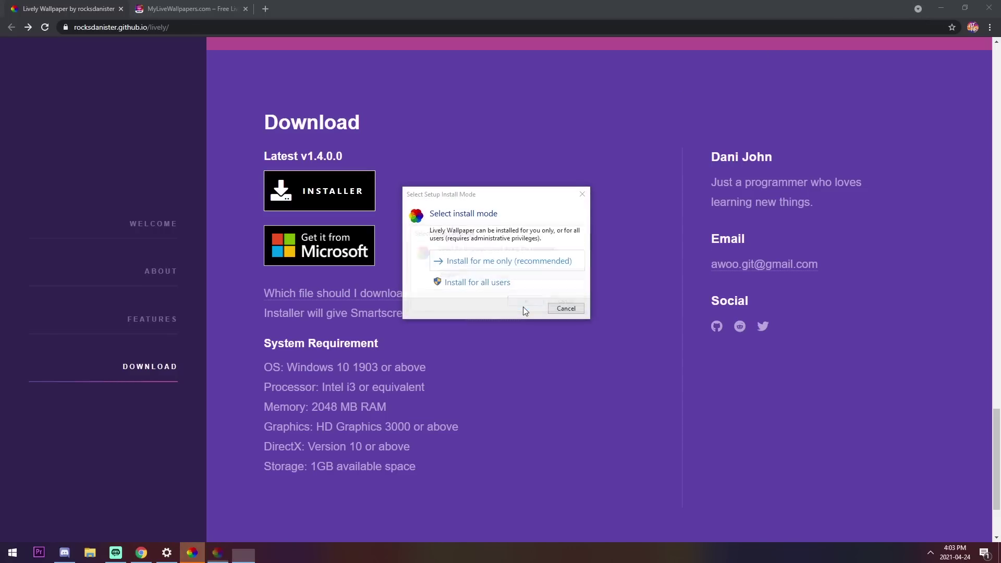
mouse_move(192, 552)
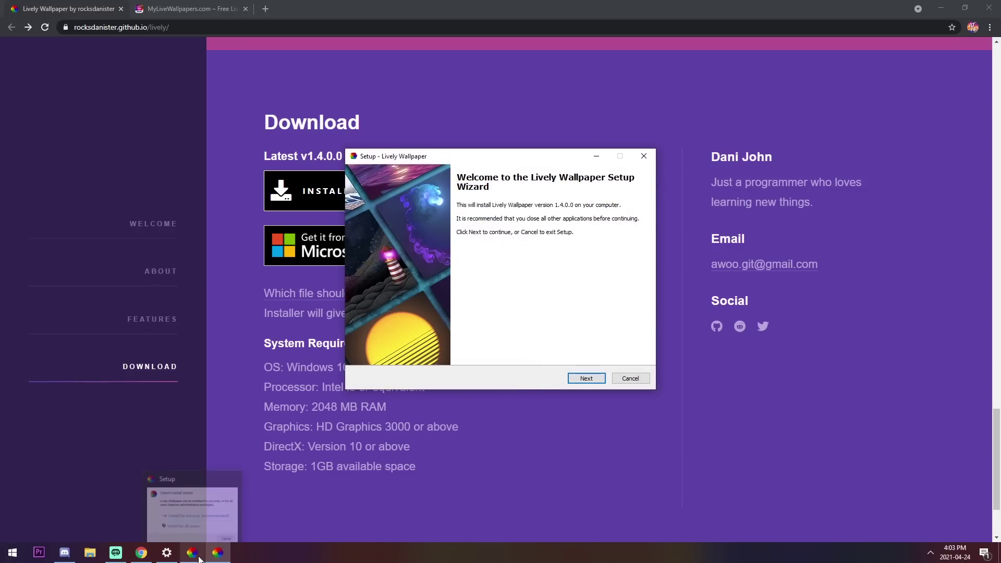
click(233, 477)
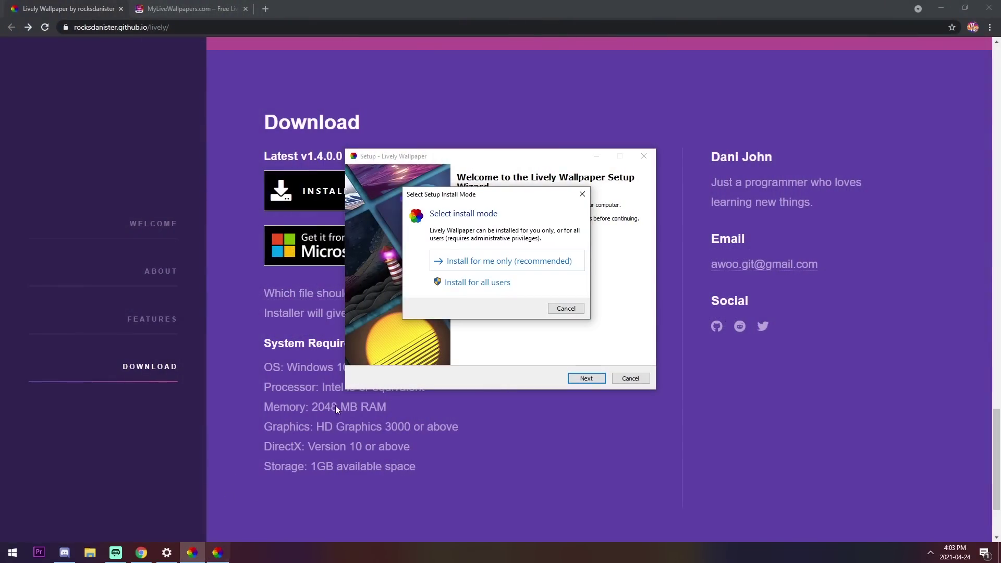
click(563, 307)
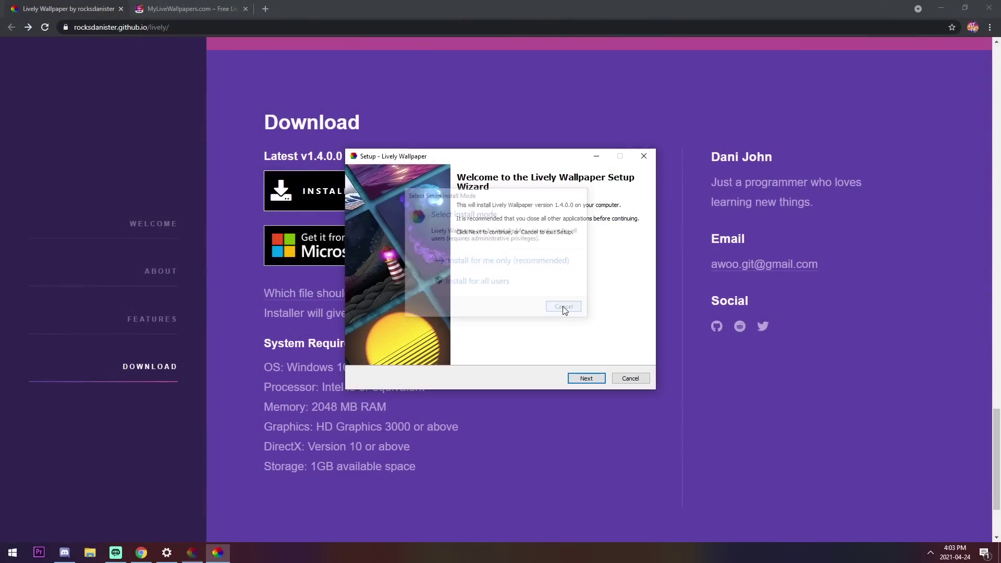
Move past the welcome page, minimize Chrome, and accept the license agreement.
click(586, 379)
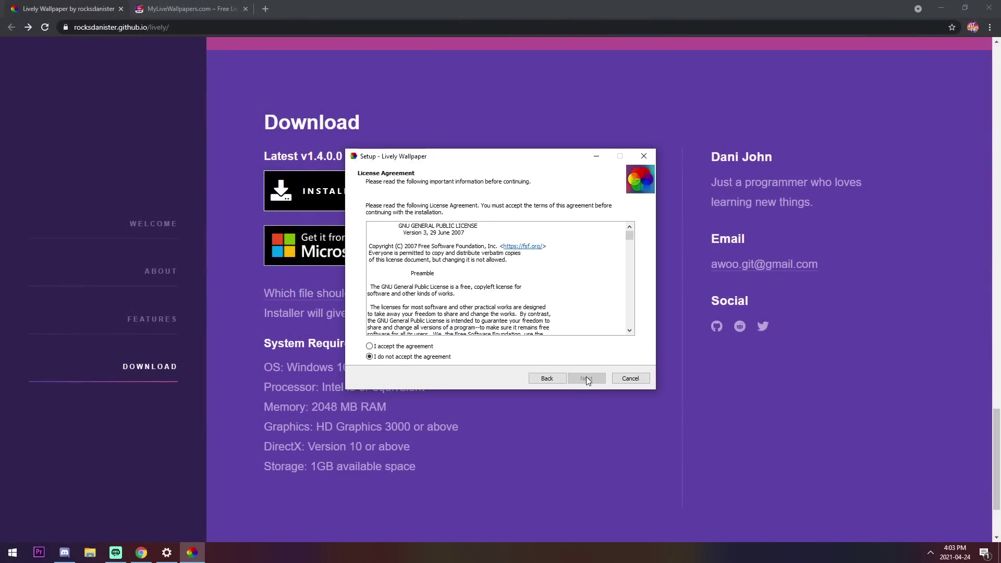
click(944, 7)
click(944, 8)
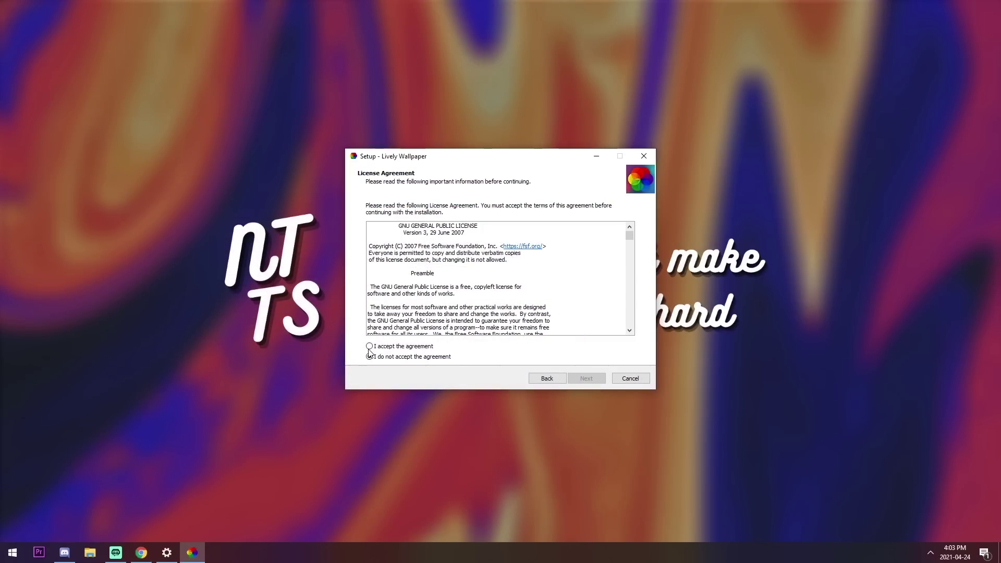
click(370, 347)
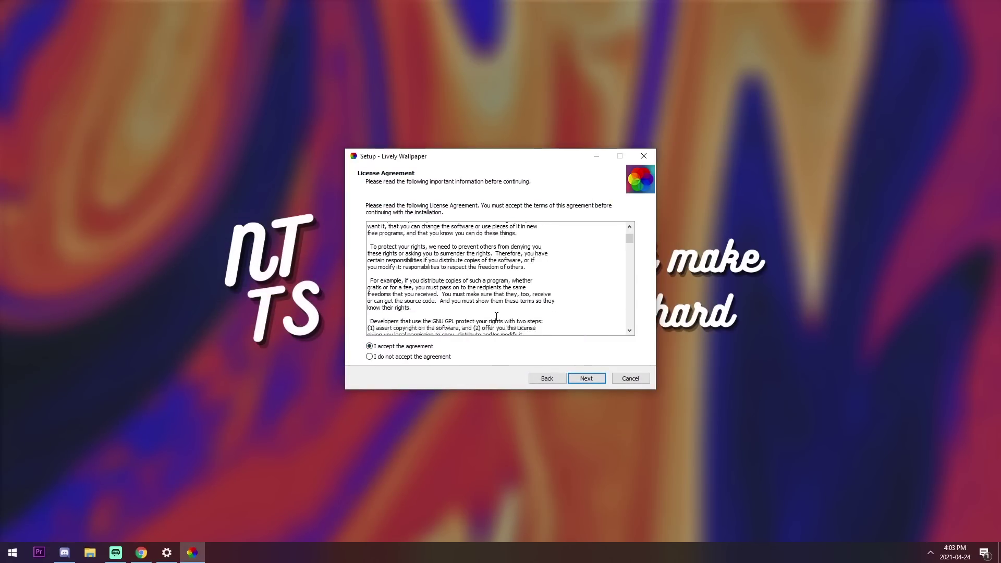
Keep the default install folder plus desktop-shortcut and start-with-Windows tasks, and begin installing.
click(587, 378)
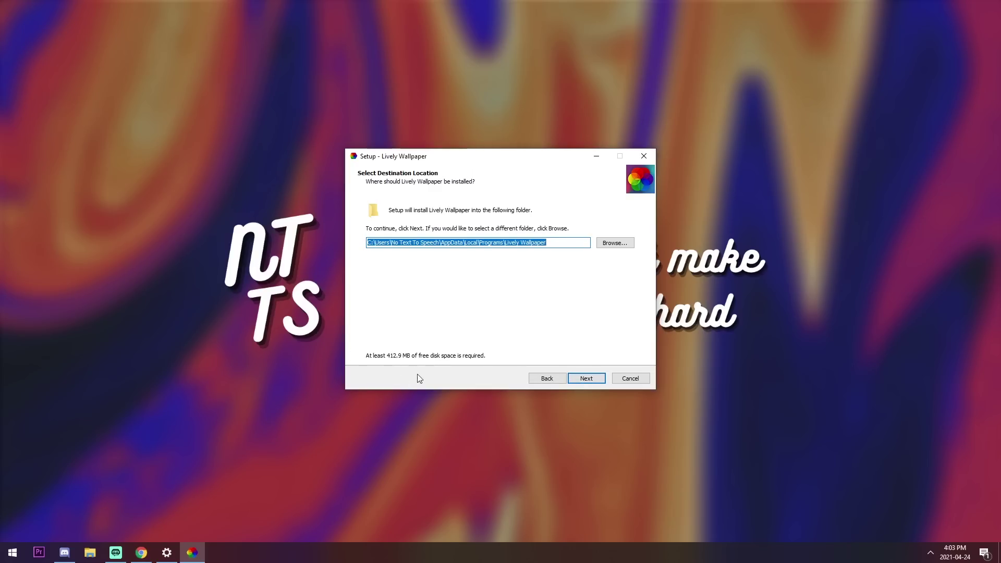
click(586, 381)
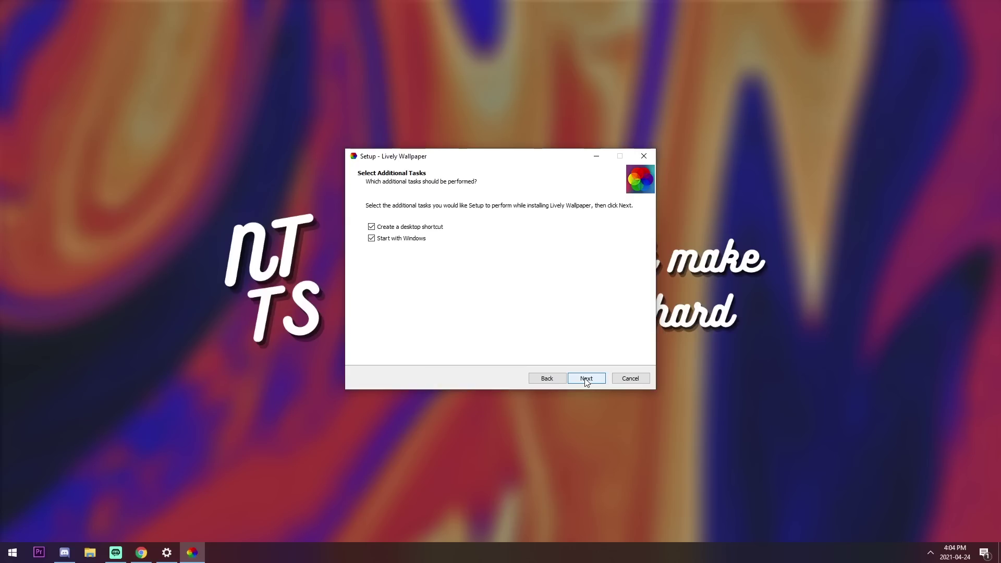
click(586, 381)
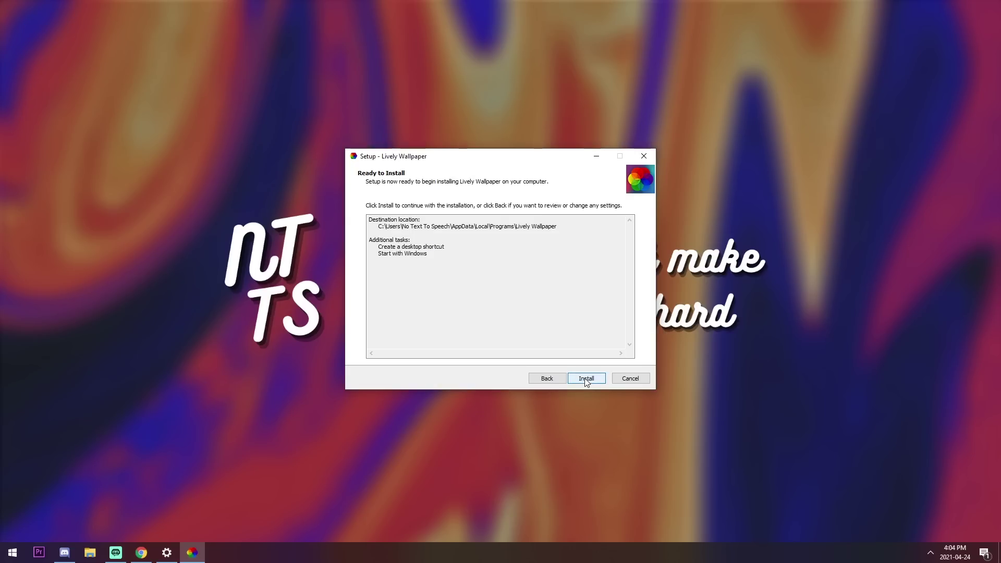
click(585, 378)
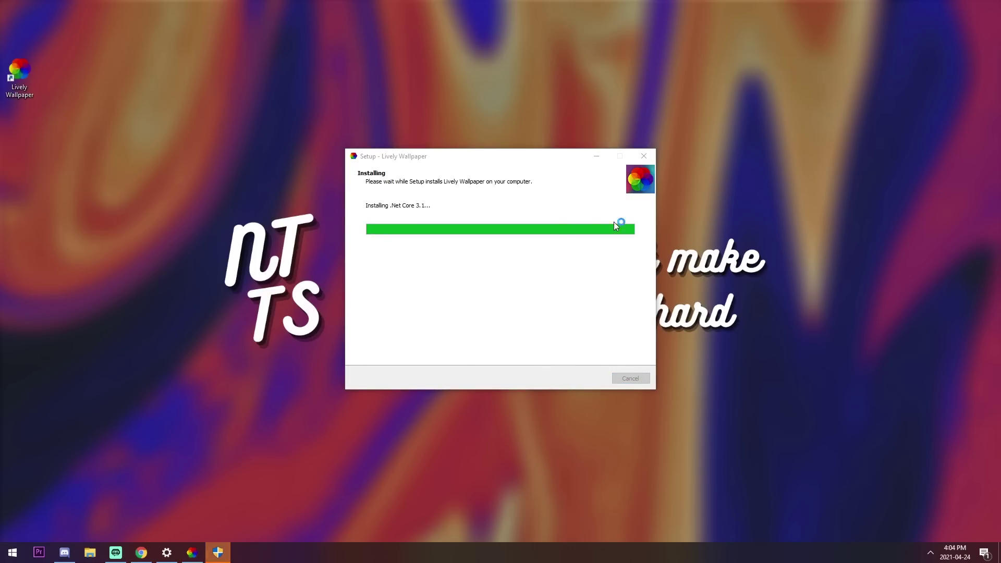
Approve the administrator permission prompt from the taskbar so the installation completes.
click(223, 560)
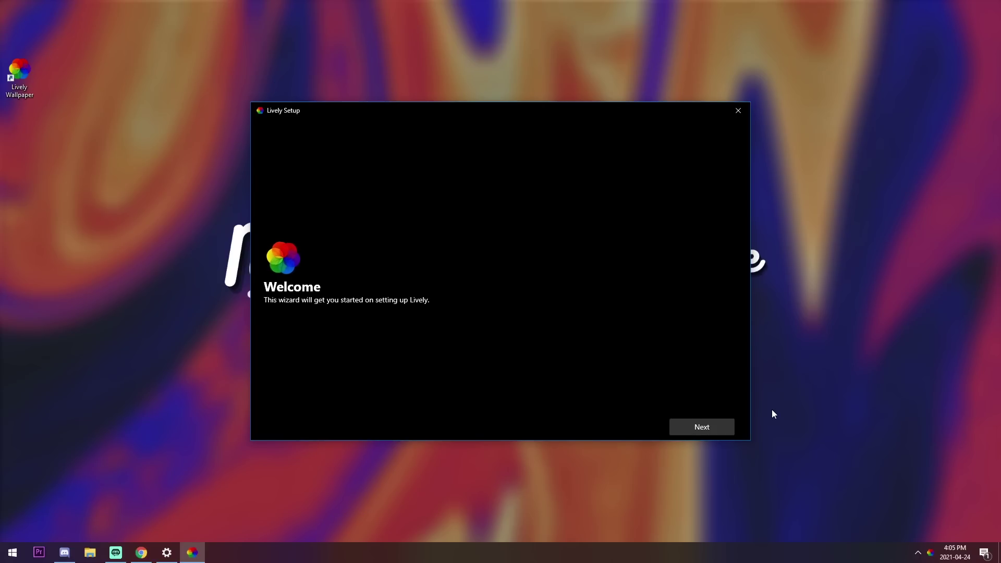
Go through Lively's first-run wizard, keeping Start with Windows on and the Normal interface.
click(700, 431)
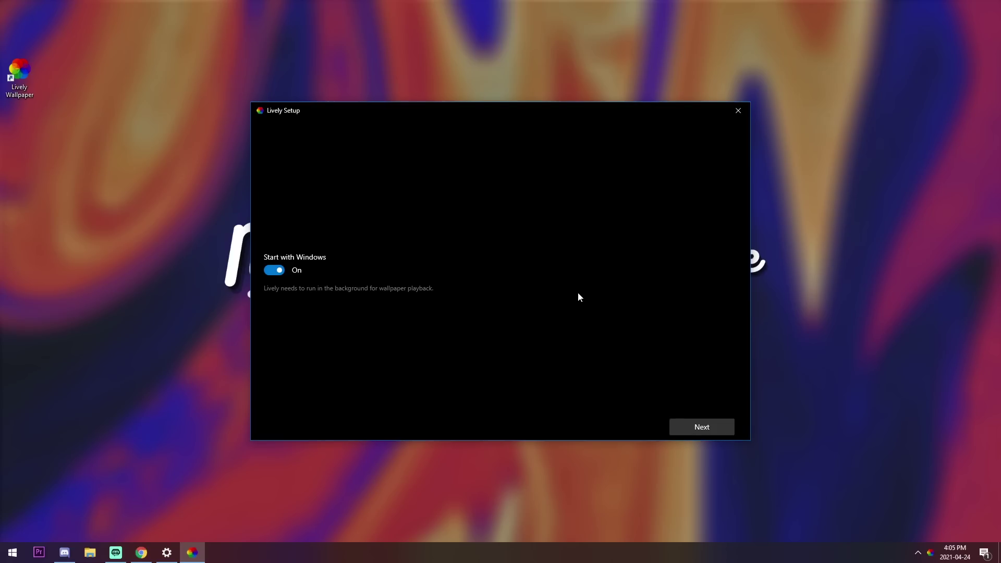
click(699, 432)
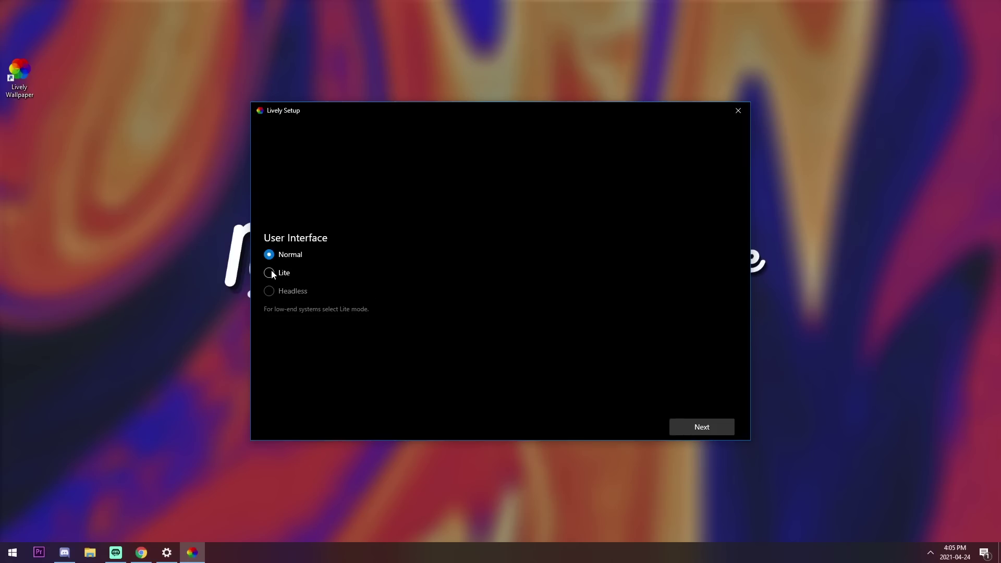
click(702, 424)
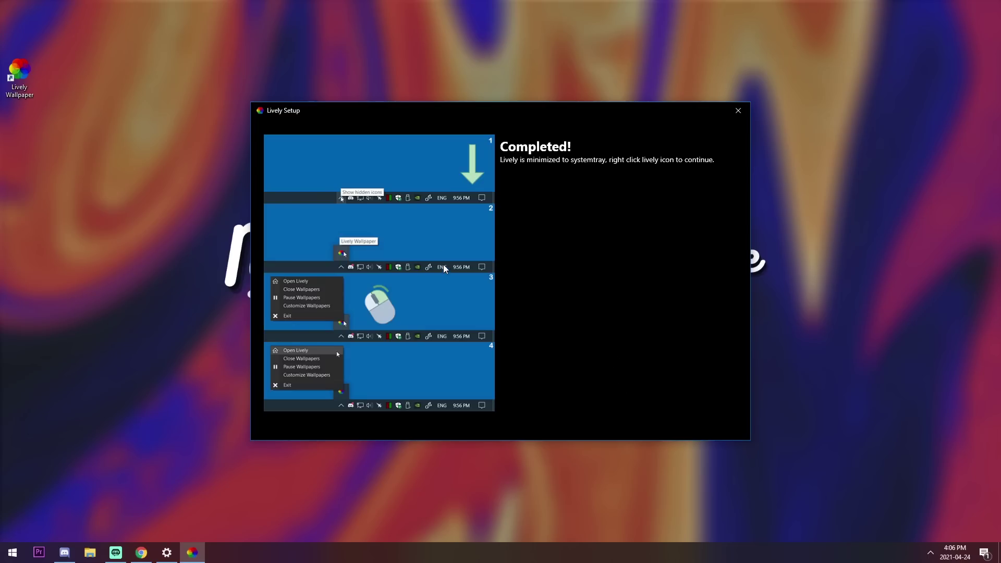
Open the Lively wallpaper library from its system-tray icon.
click(928, 555)
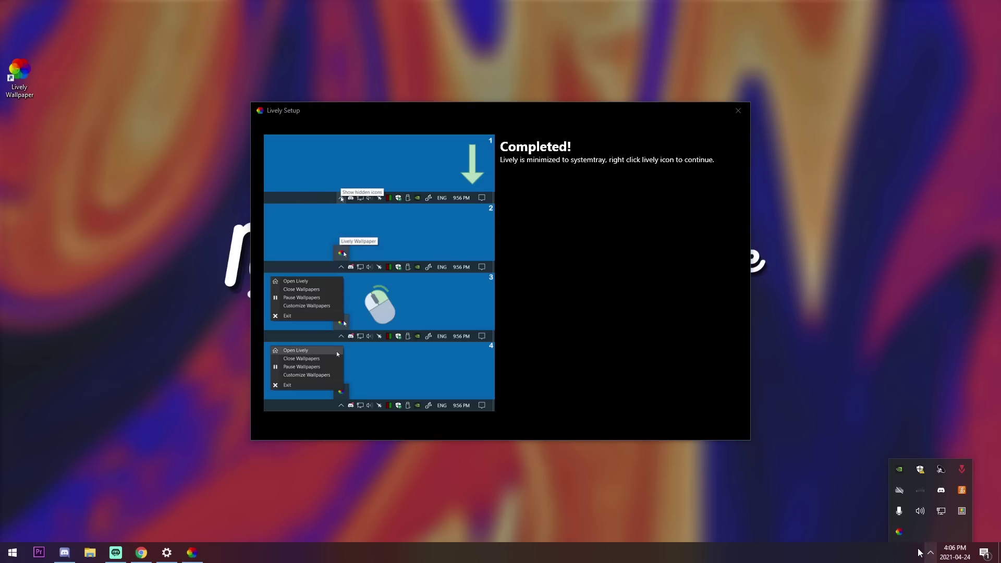
right_click(900, 533)
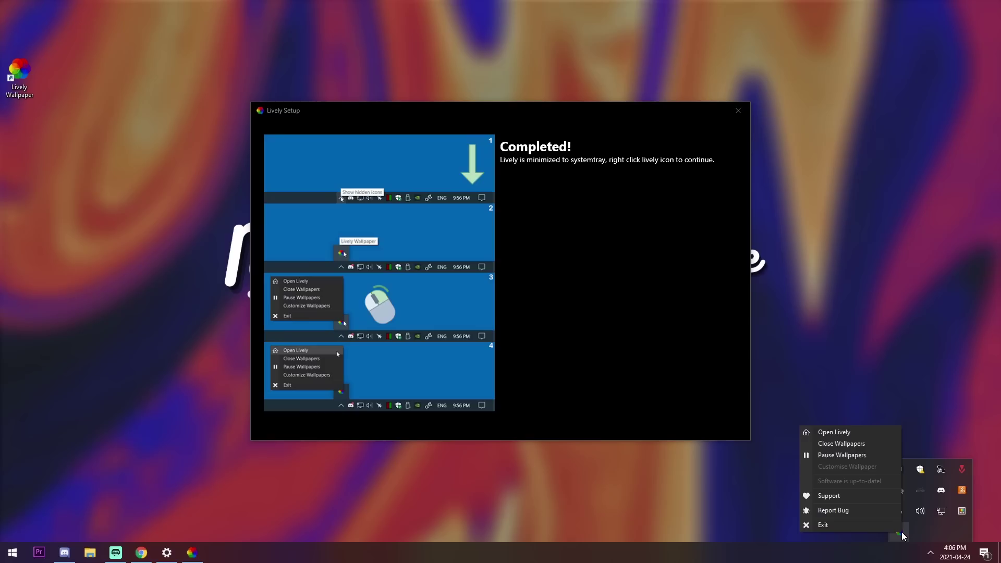
click(825, 433)
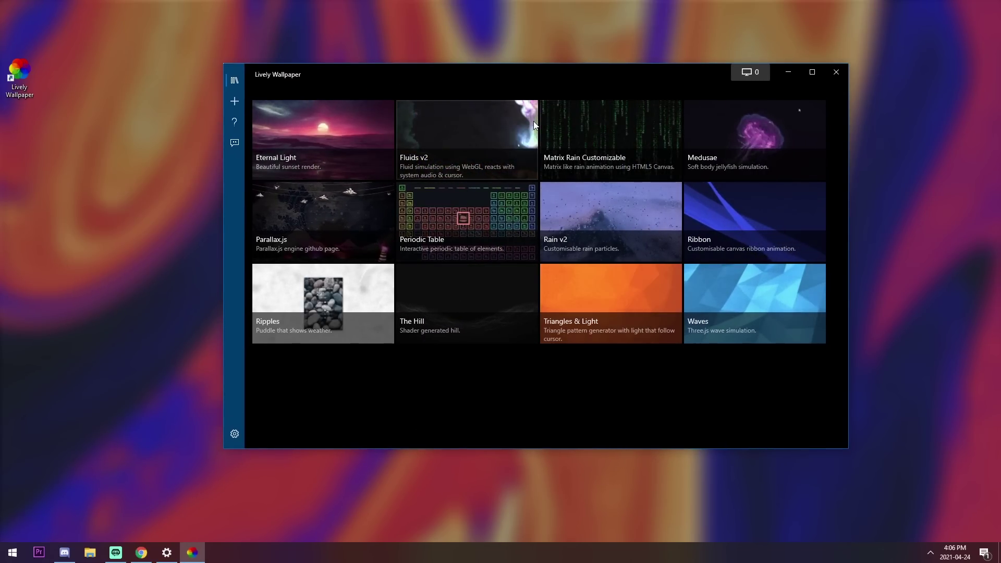
Apply Fluids v2, Rain v2 and Periodic Table in turn, resizing the window to view each.
click(462, 158)
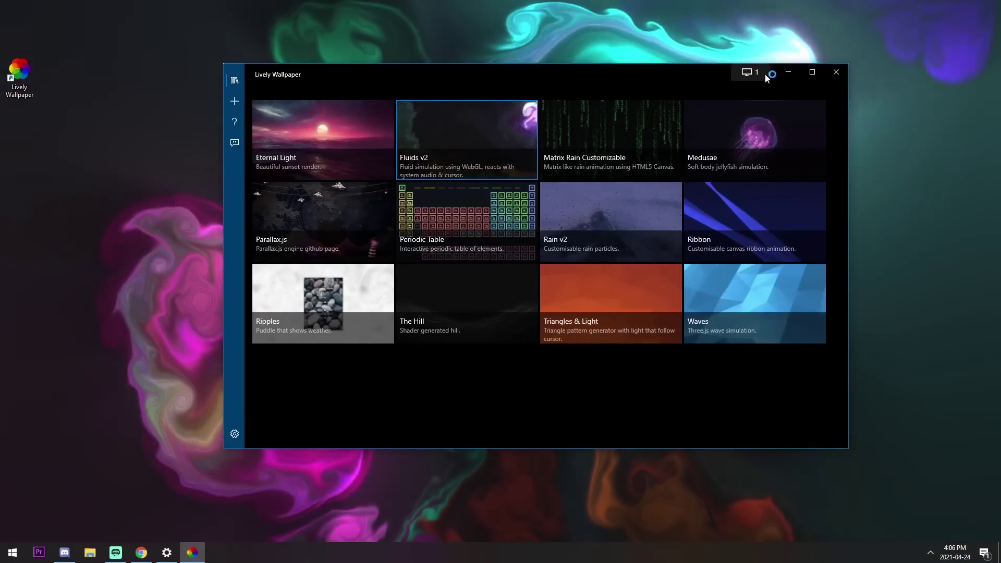
drag(686, 77, 482, 356)
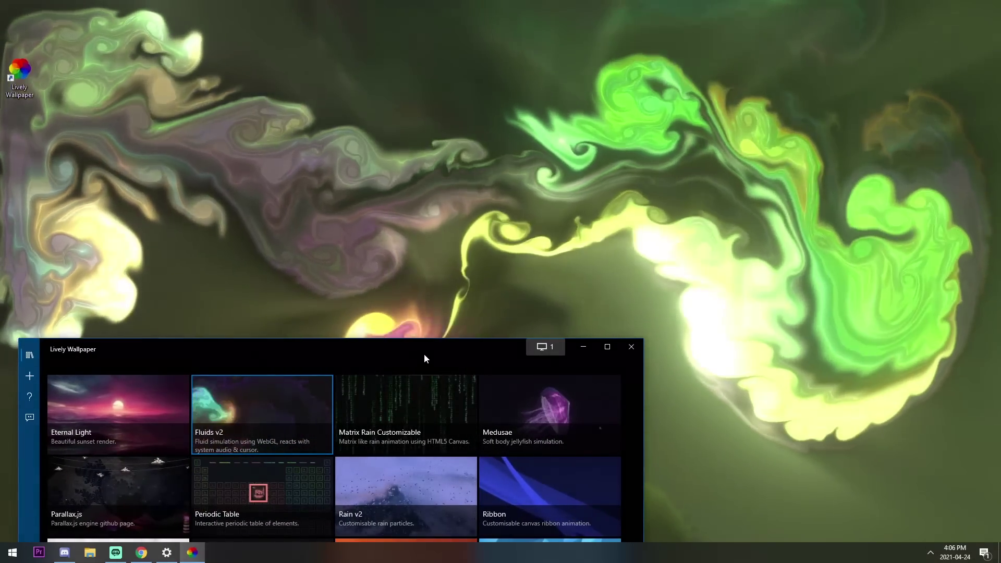
double_click(424, 358)
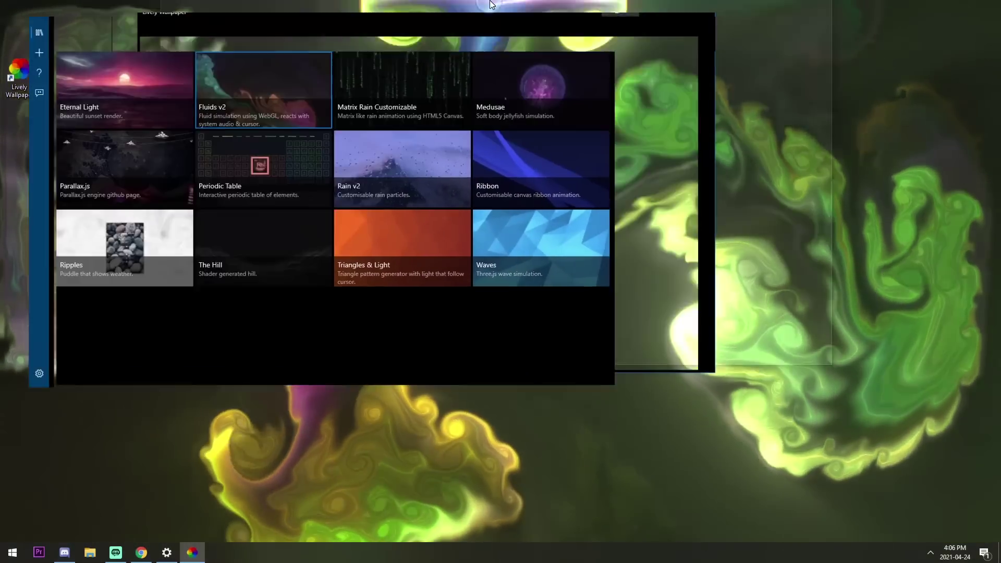
click(104, 142)
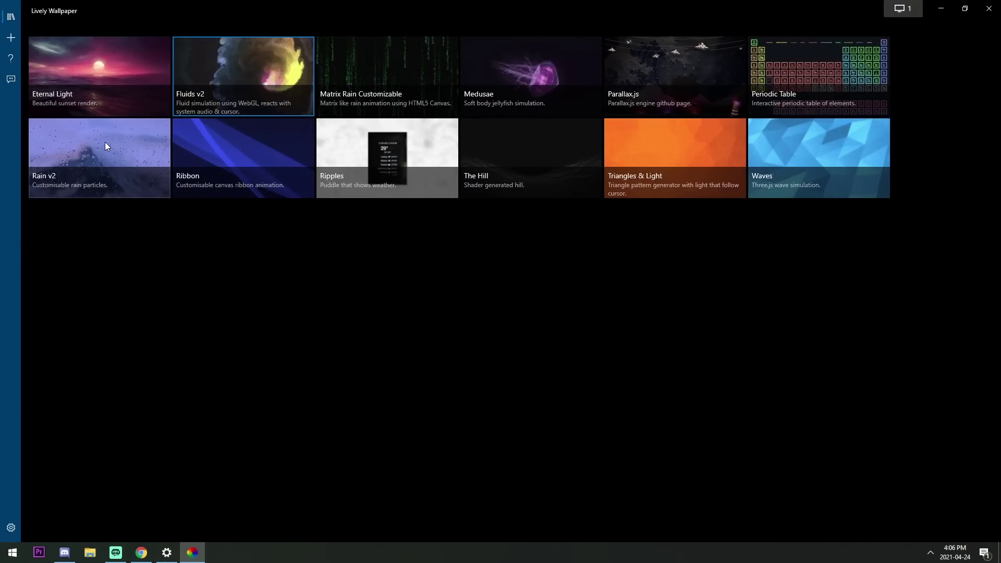
drag(246, 5, 425, 91)
click(359, 231)
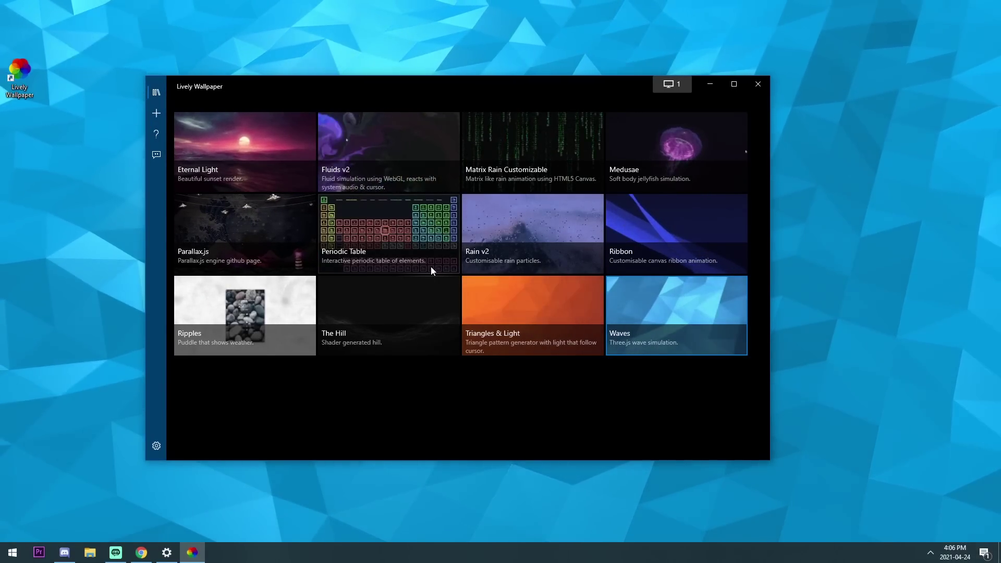
On the MyLiveWallpapers.com tab, find Floating in Space and download its desktop MP4.
click(141, 554)
click(172, 9)
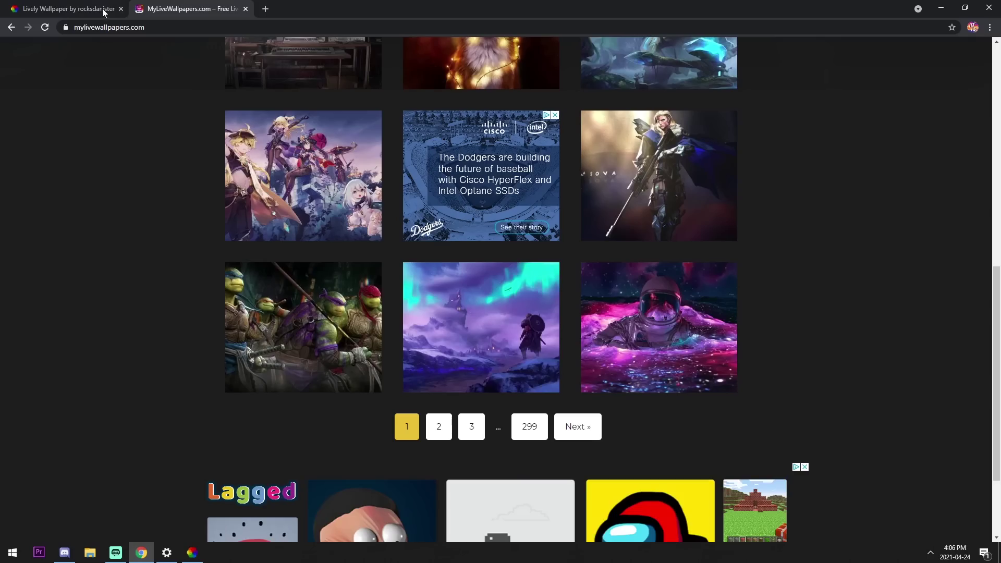
scroll(443, 252, up, 10)
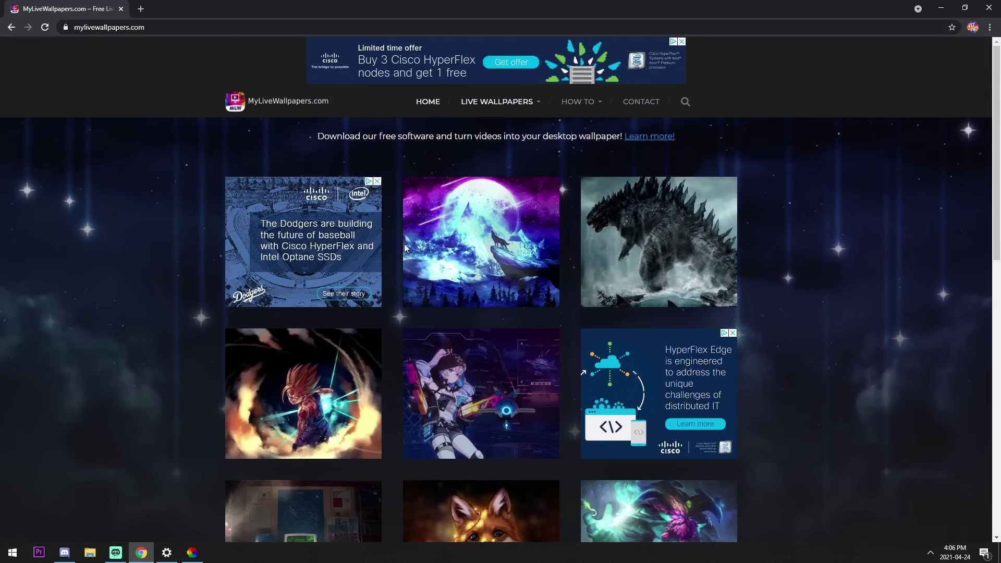
scroll(518, 206, down, 3)
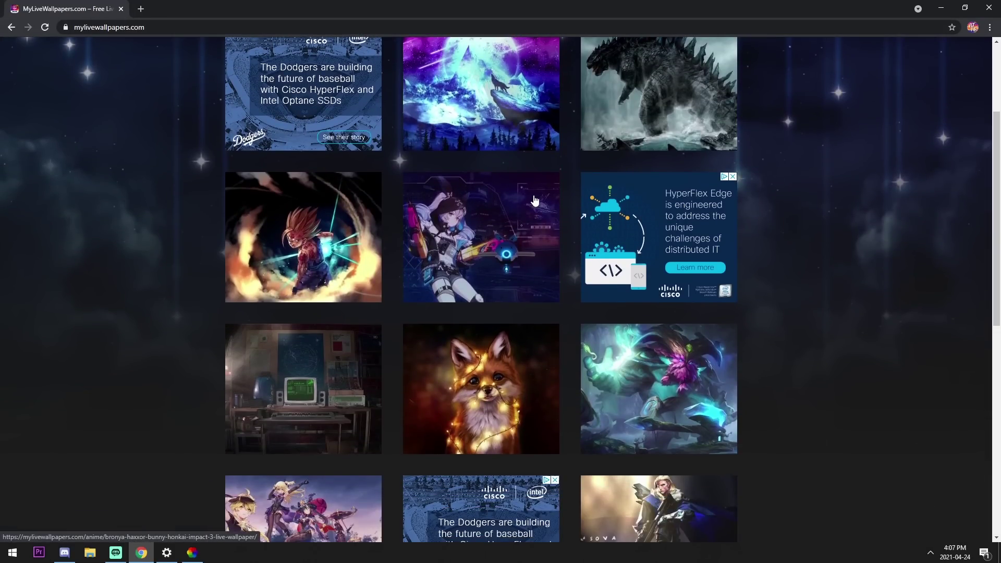
scroll(534, 201, up, 2)
scroll(639, 175, down, 5)
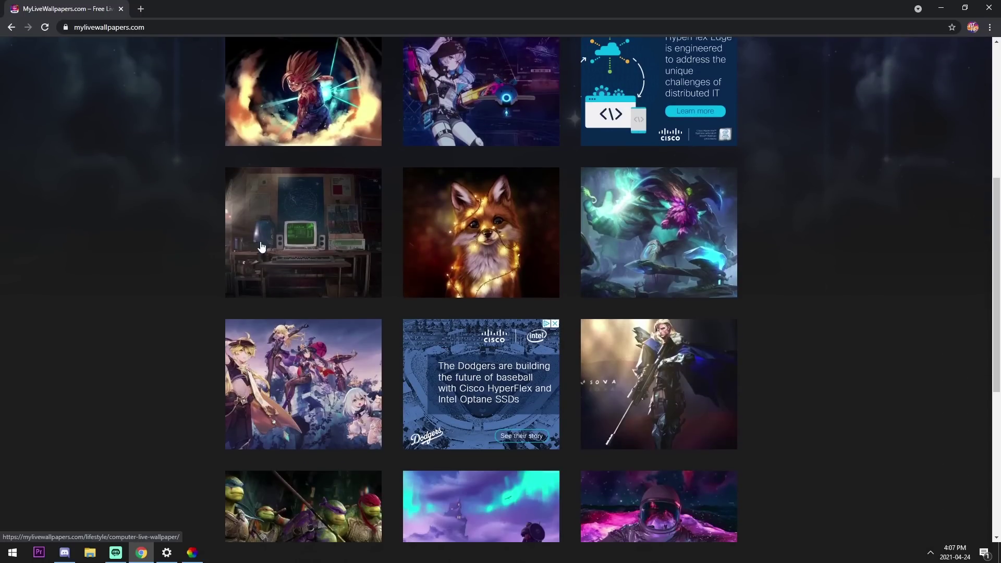
scroll(318, 268, down, 4)
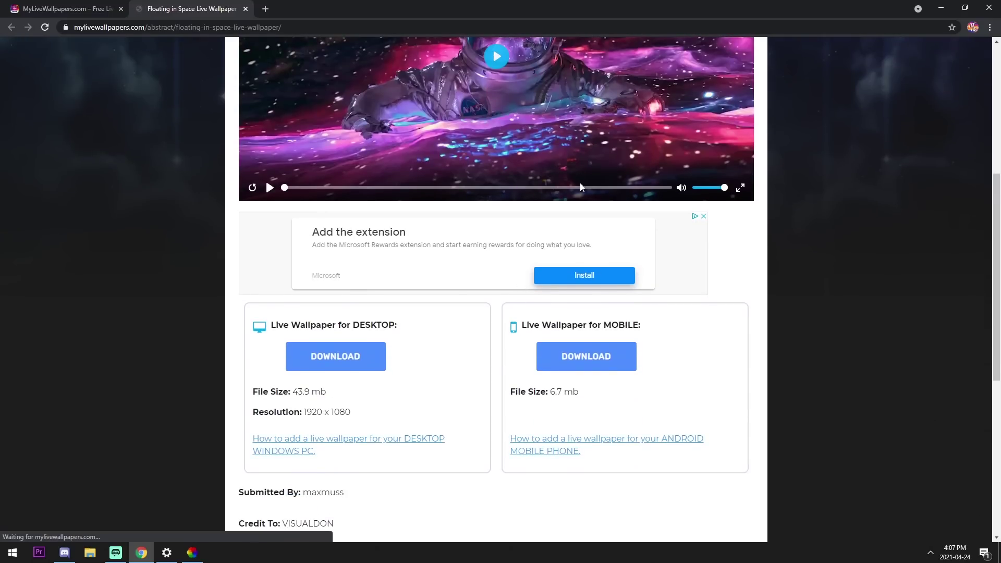
scroll(580, 208, down, 6)
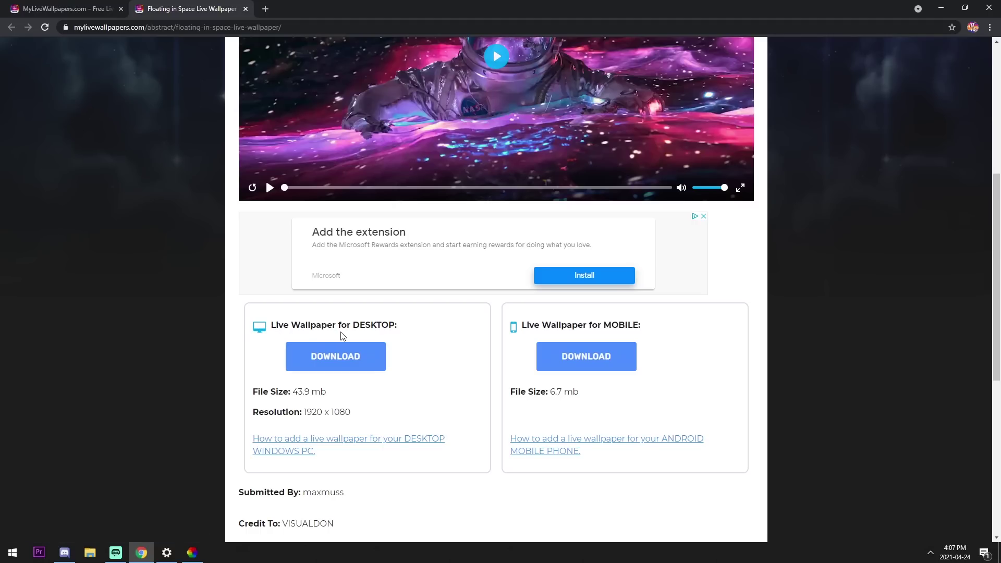
click(345, 358)
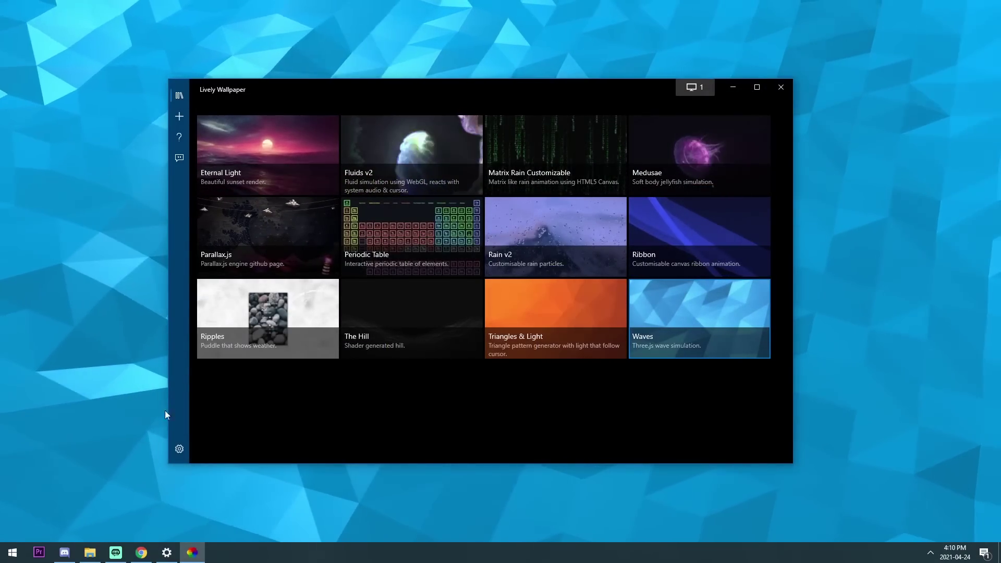
Drag the Floating-in-Space MP4 from the Downloads folder onto the Lively library window.
click(87, 557)
drag(324, 130, 670, 109)
drag(590, 178, 383, 412)
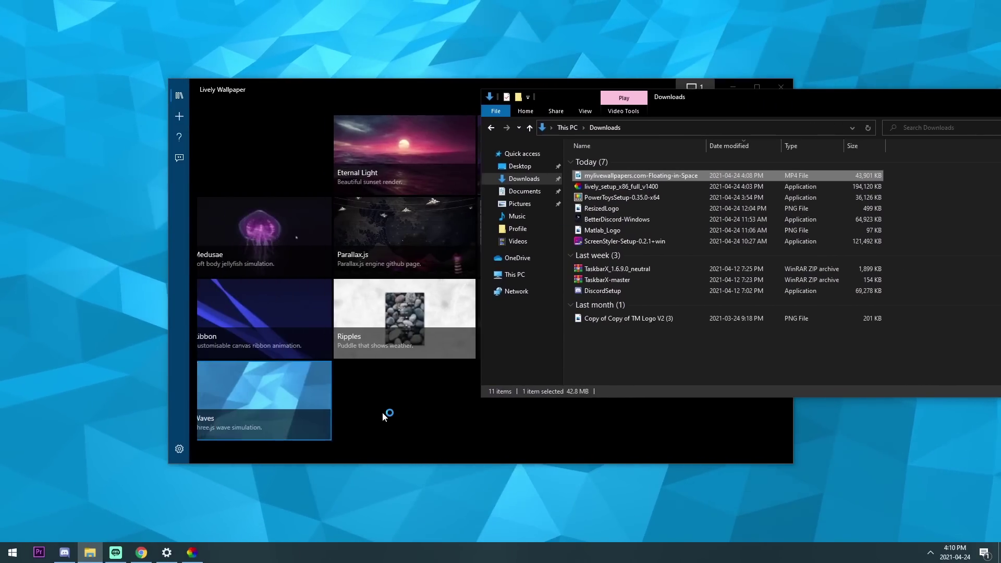
drag(912, 99, 533, 133)
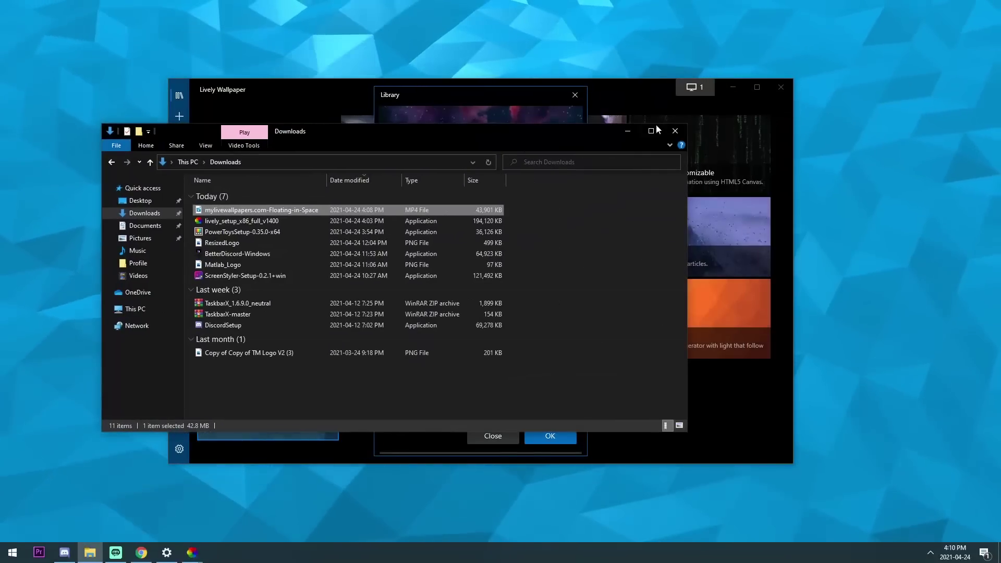
Confirm and close the Library dialog so the Floating-in-Space astronaut video becomes the wallpaper.
click(628, 131)
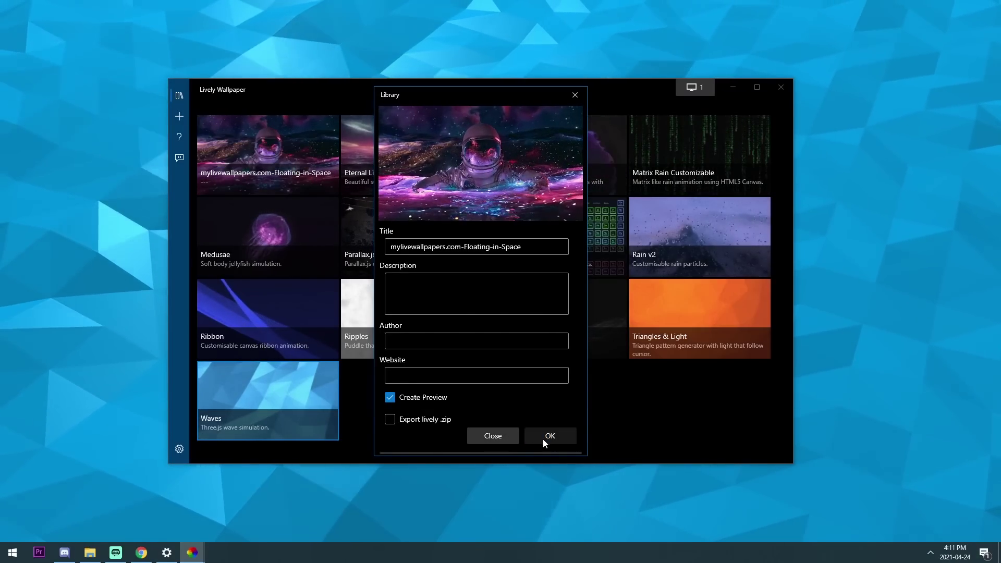
click(543, 437)
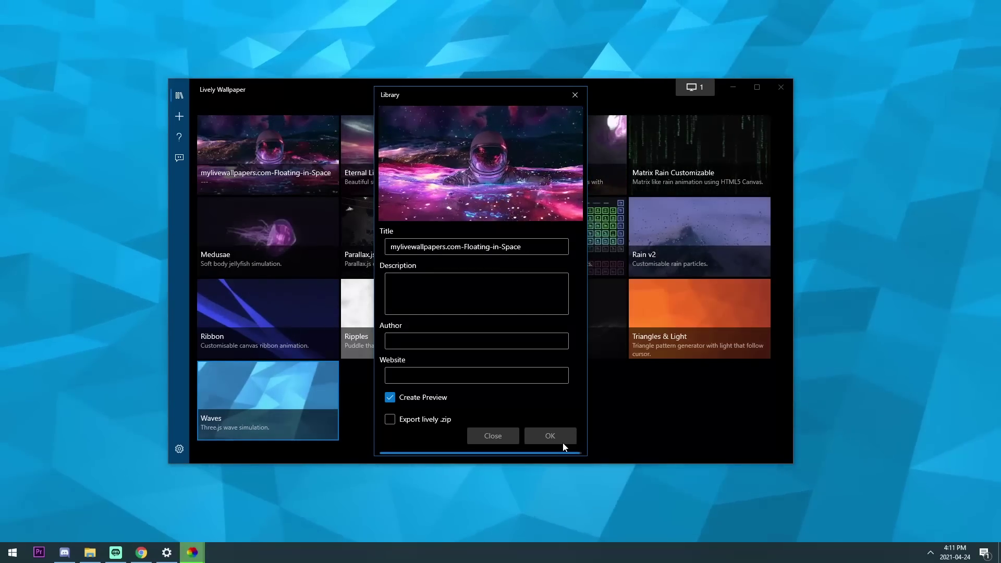
click(563, 443)
drag(442, 96, 451, 410)
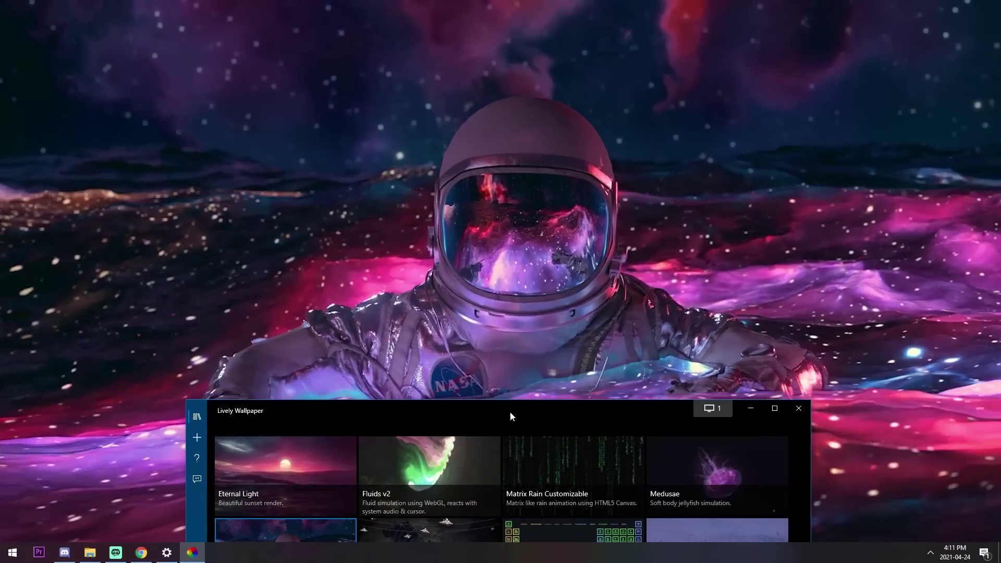
Drag the Lively Wallpaper window back up on the desktop.
drag(510, 416, 510, 118)
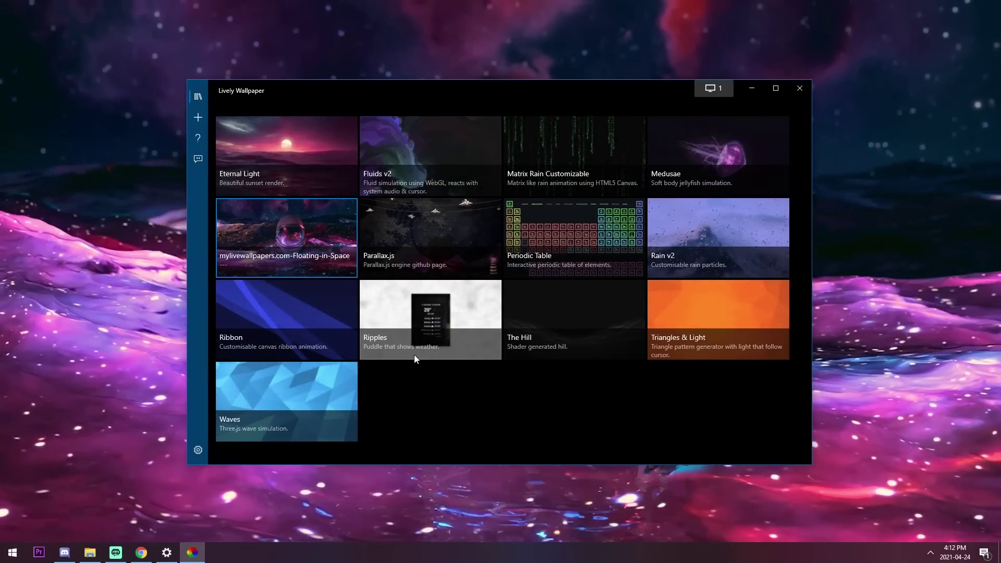
Replace the Enter URL text with the YouTube link and add it as the 'watch' wallpaper.
click(199, 125)
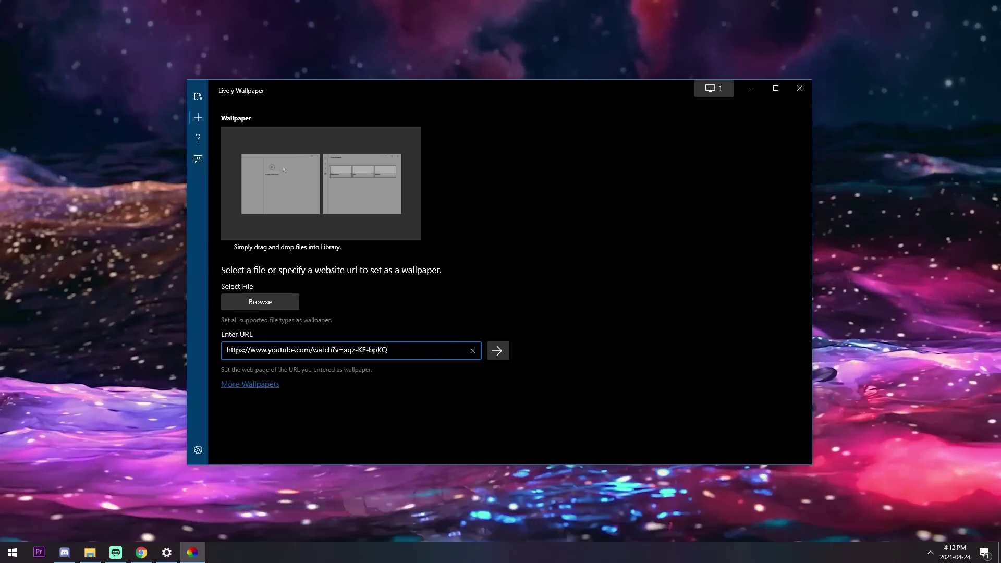
key(ctrl+a)
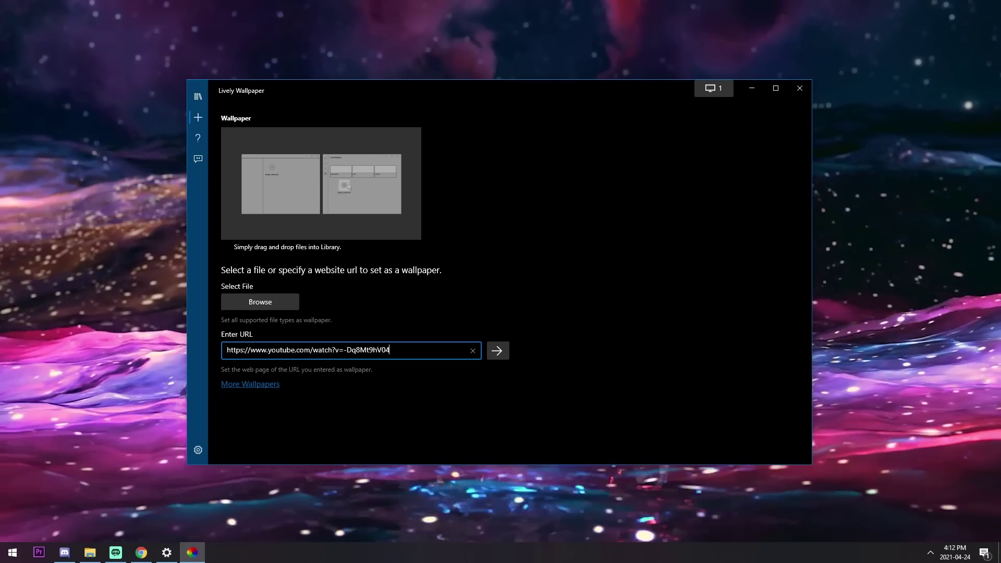
click(496, 352)
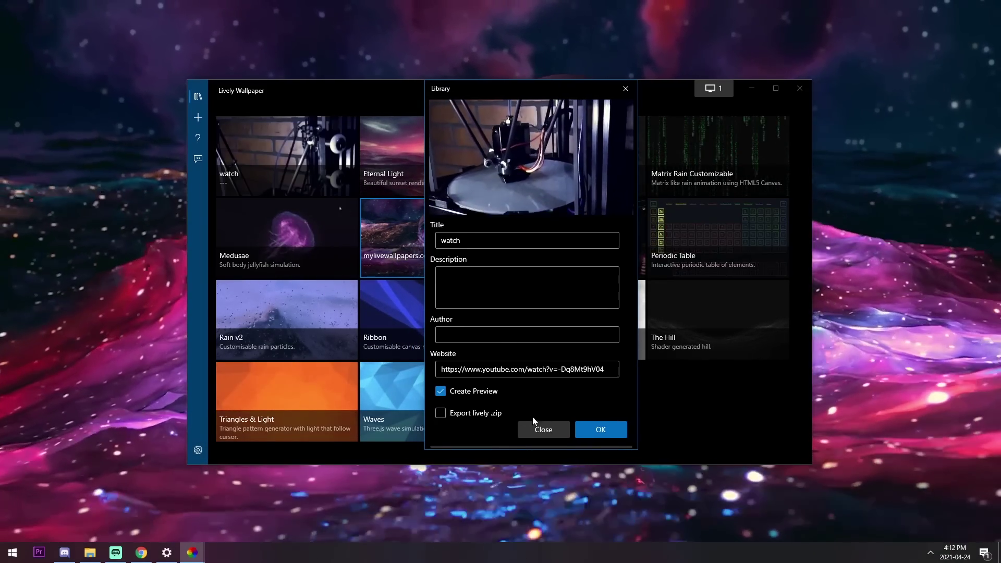
Confirm the 'watch' wallpaper, then set the Floating-in-Space tile as the desktop wallpaper.
click(597, 431)
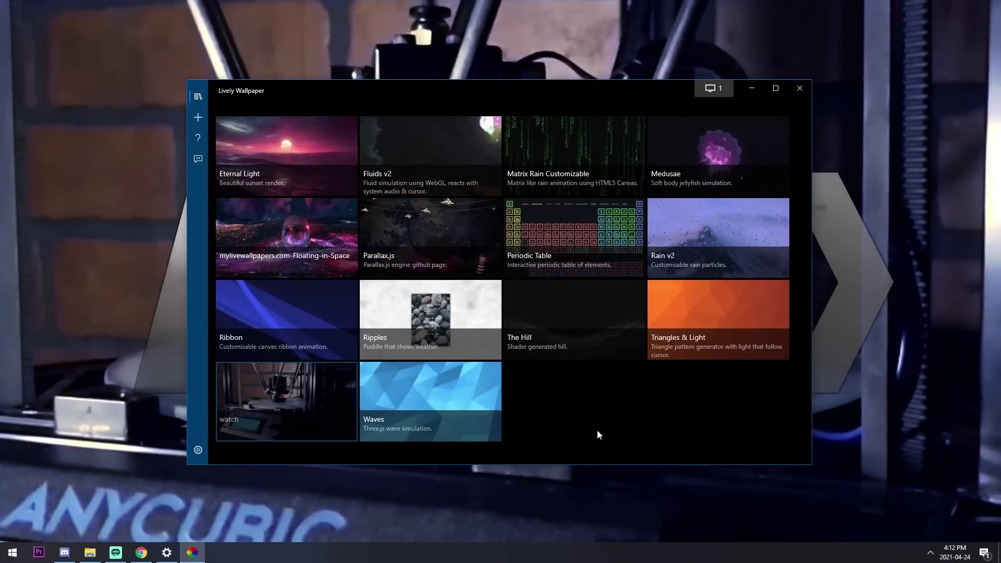
drag(361, 92, 388, 160)
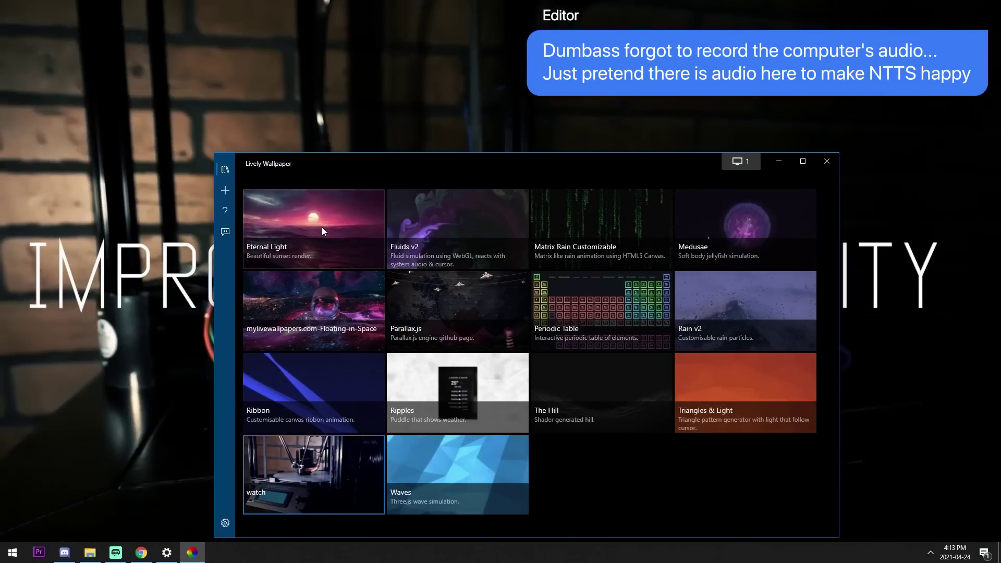
click(317, 243)
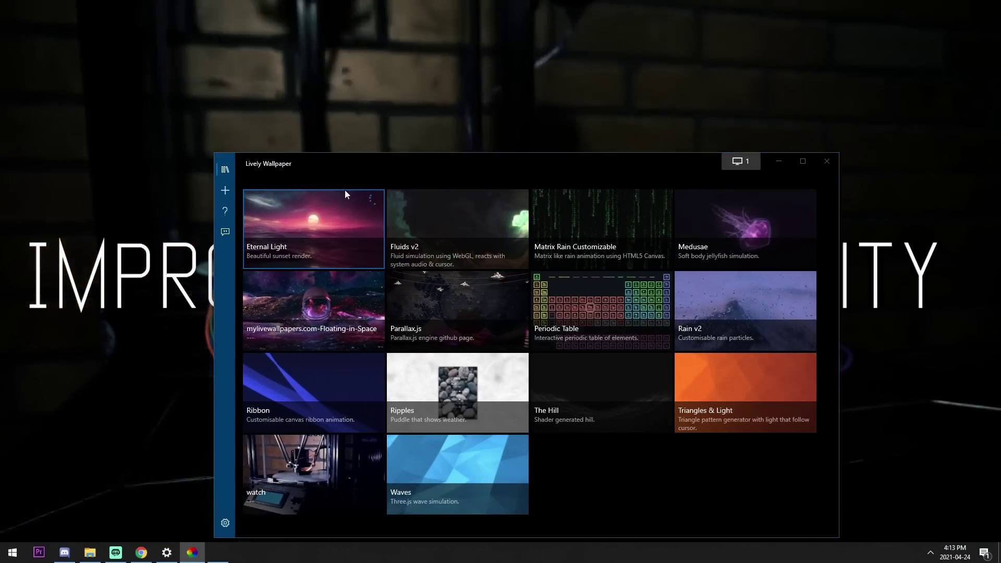
drag(358, 156, 379, 78)
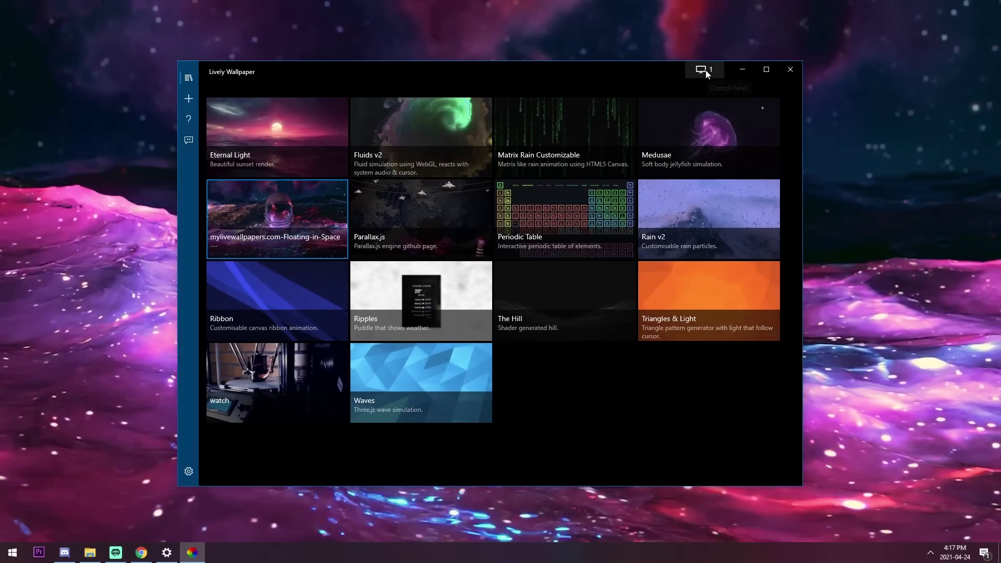
click(706, 72)
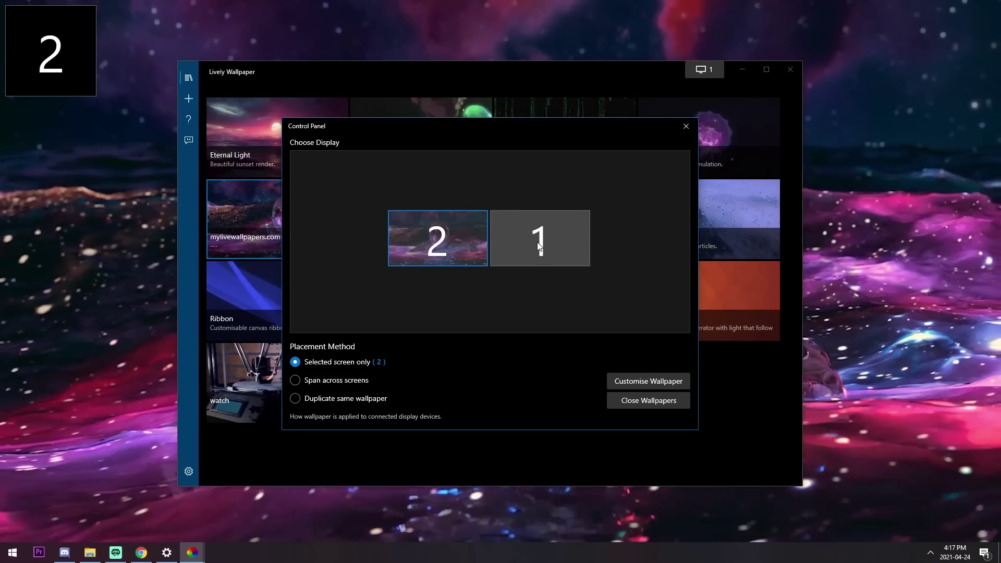
drag(365, 126, 475, 115)
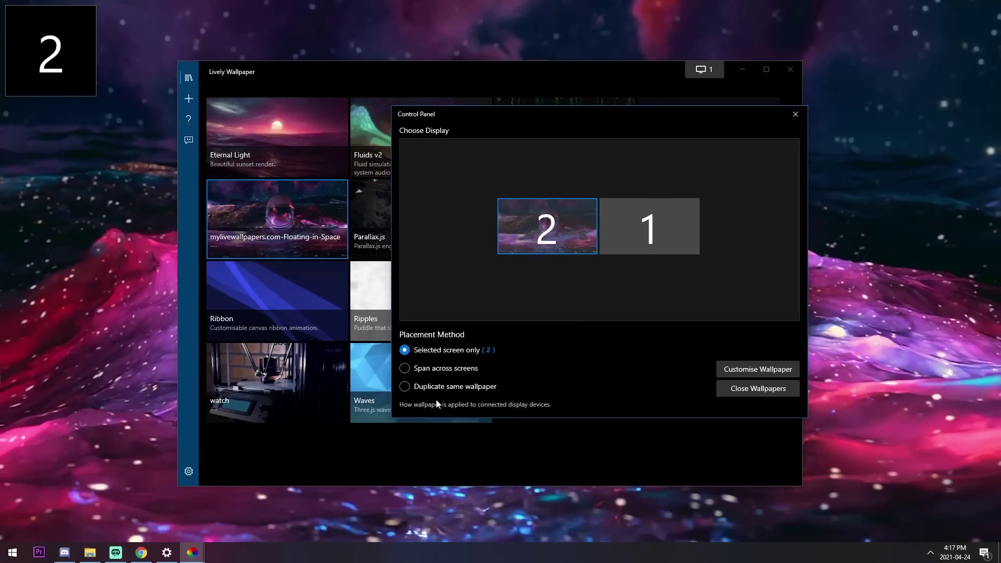
click(405, 387)
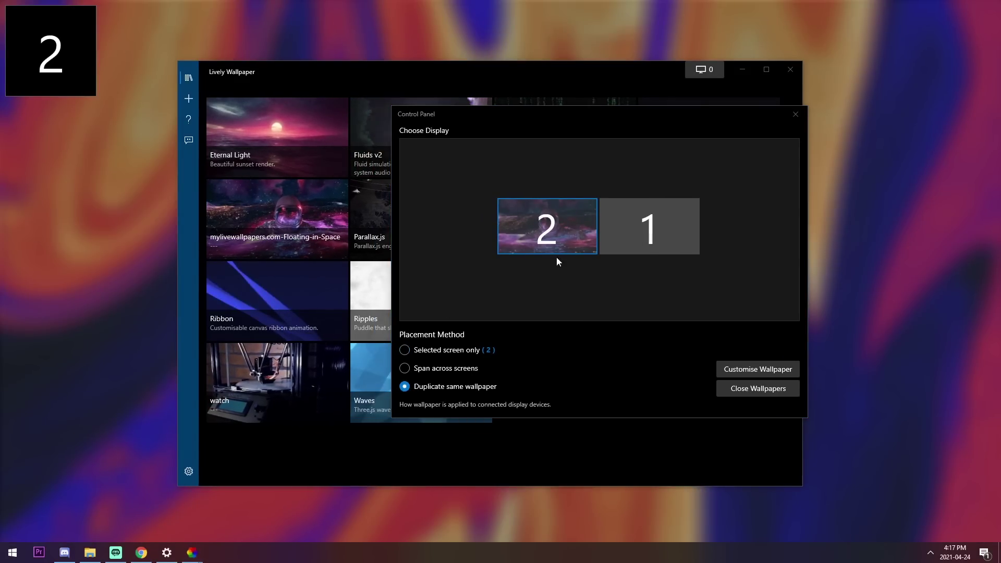
mouse_move(572, 122)
mouse_down()
mouse_move(550, 431)
mouse_move(574, 123)
mouse_up()
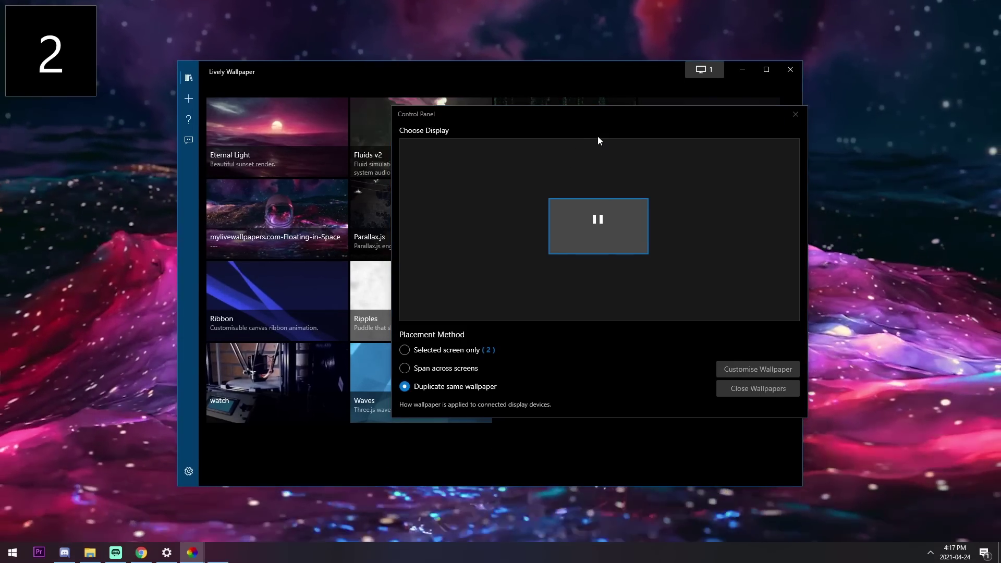
click(447, 213)
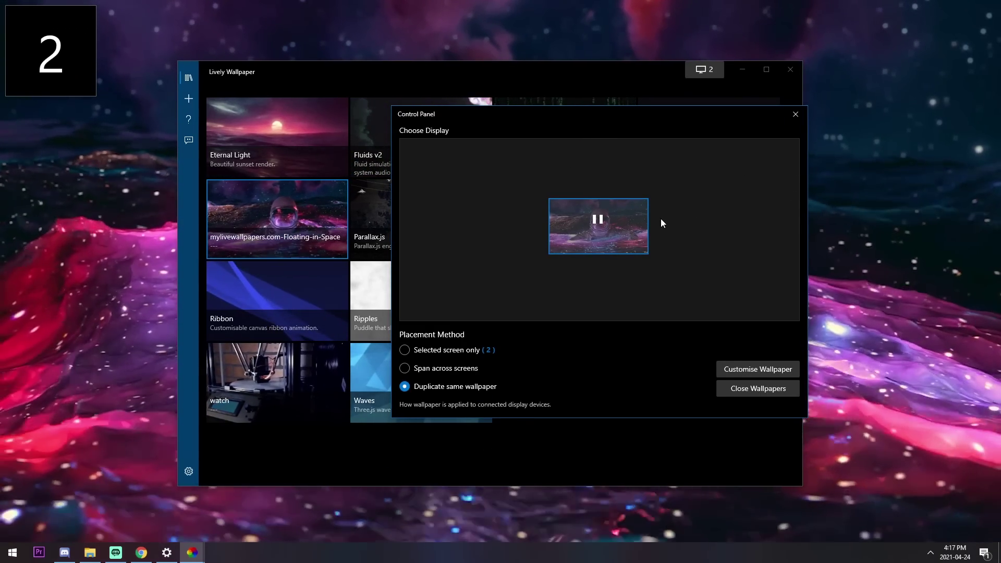
drag(573, 124, 502, 130)
click(333, 374)
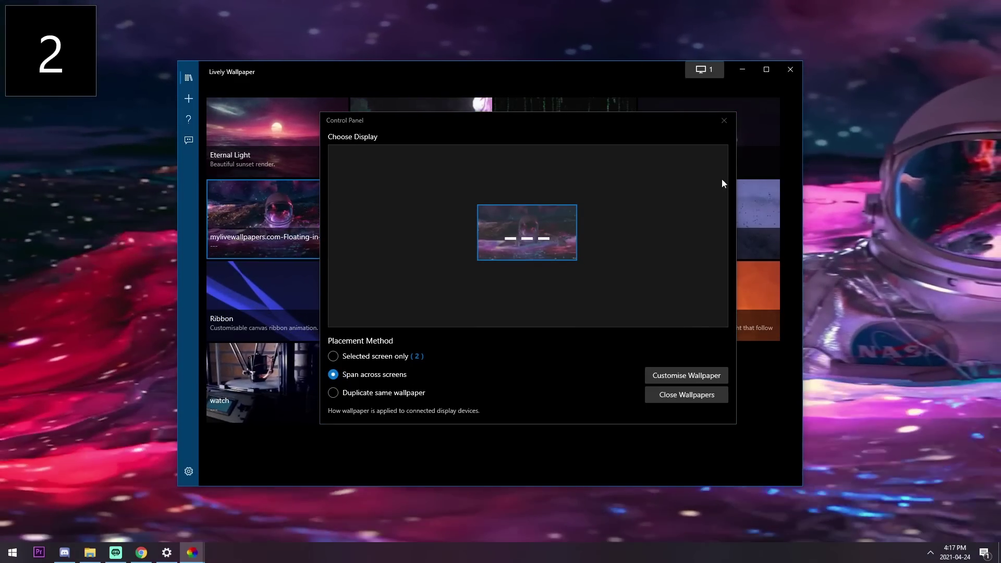
click(334, 358)
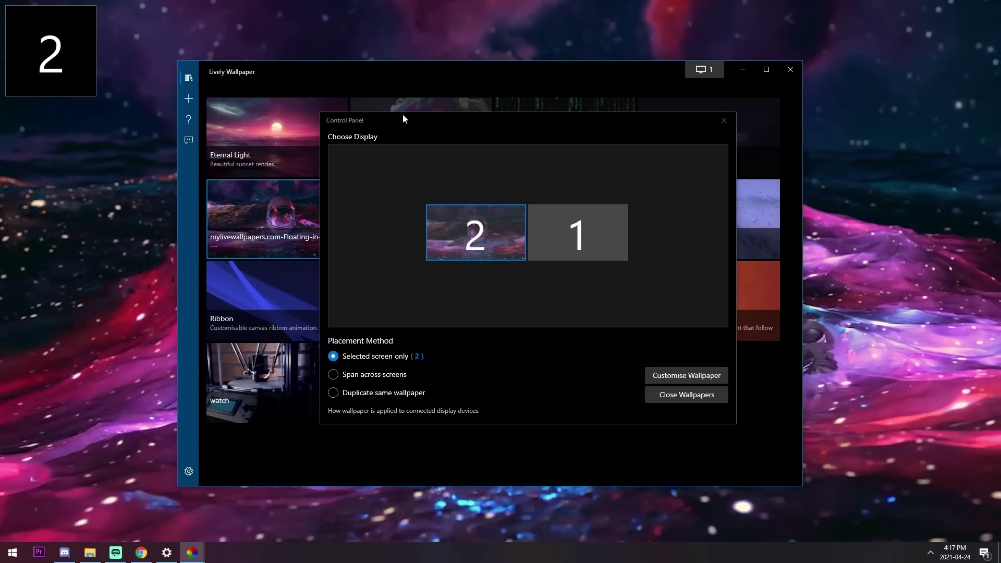
drag(403, 119, 188, 228)
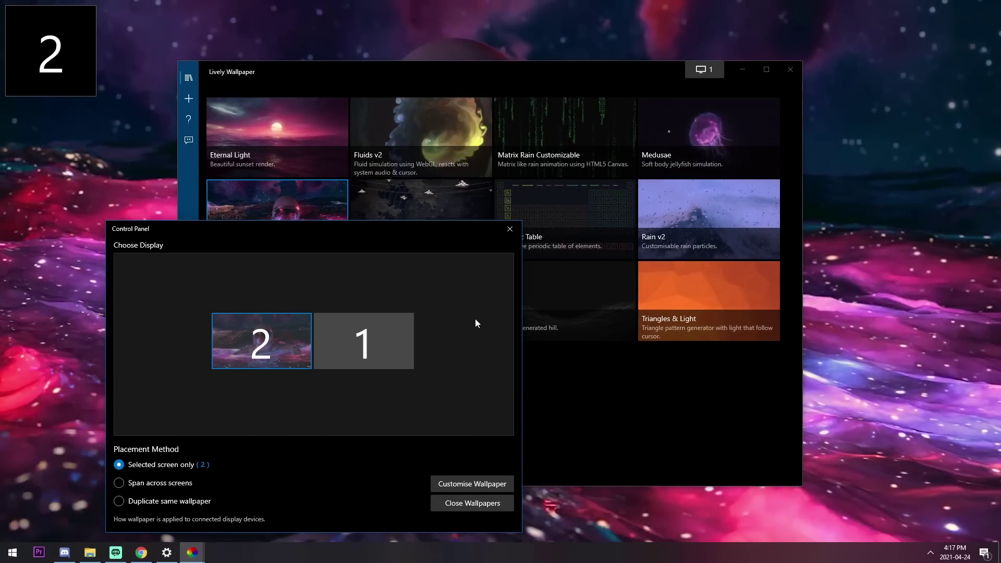
drag(410, 228, 523, 157)
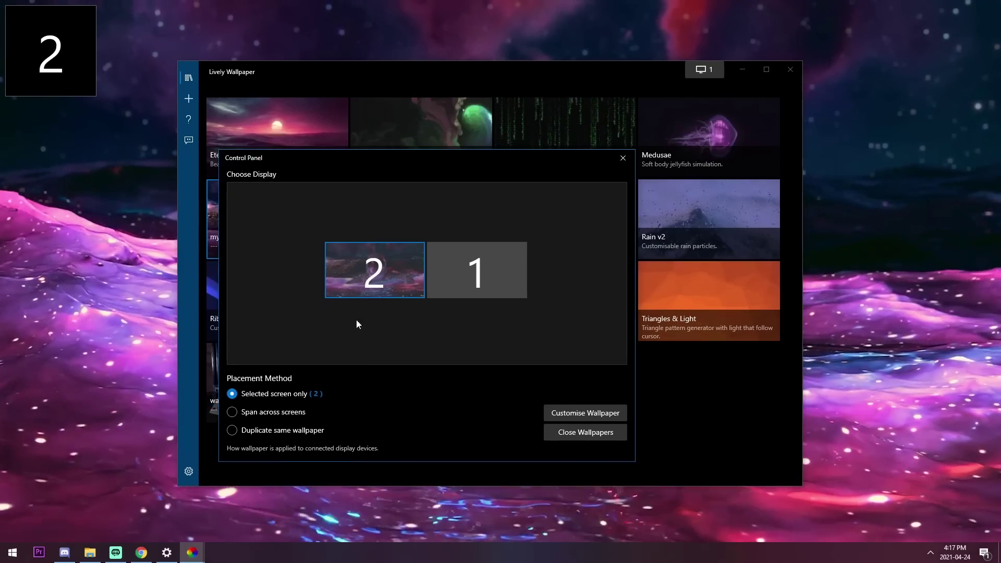
click(621, 158)
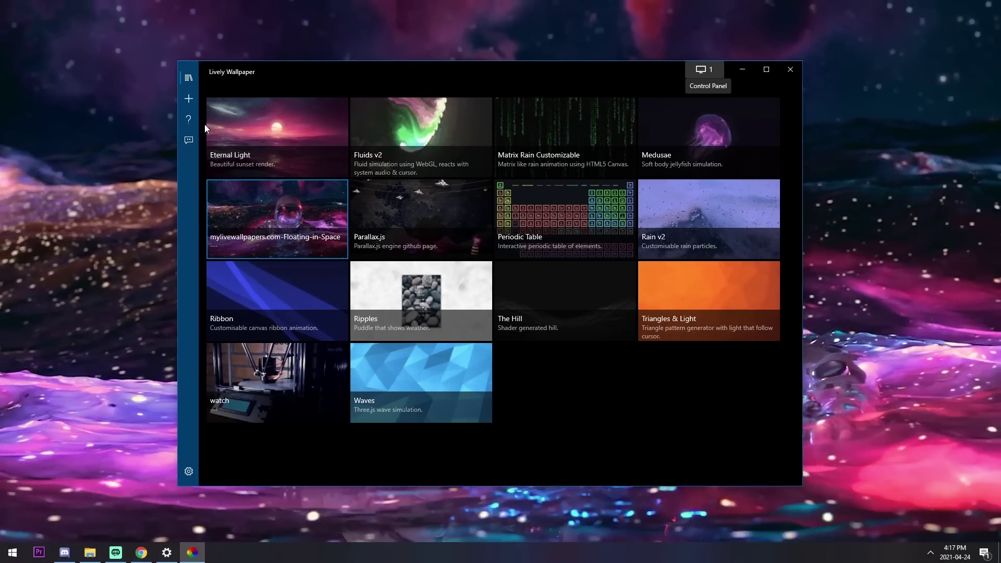
Go from the help page to Lively's Settings and view the General and Performance tabs.
click(188, 119)
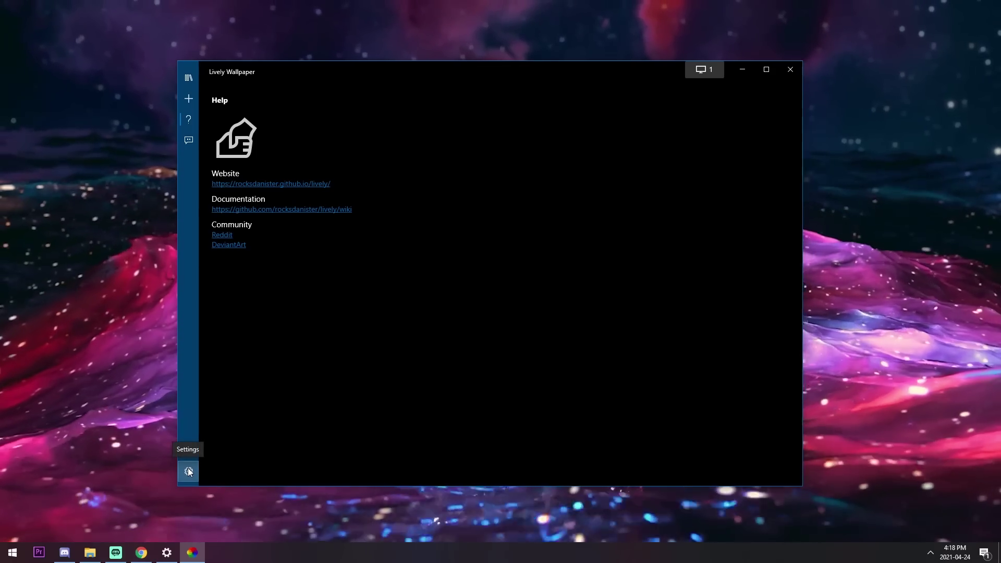
click(188, 469)
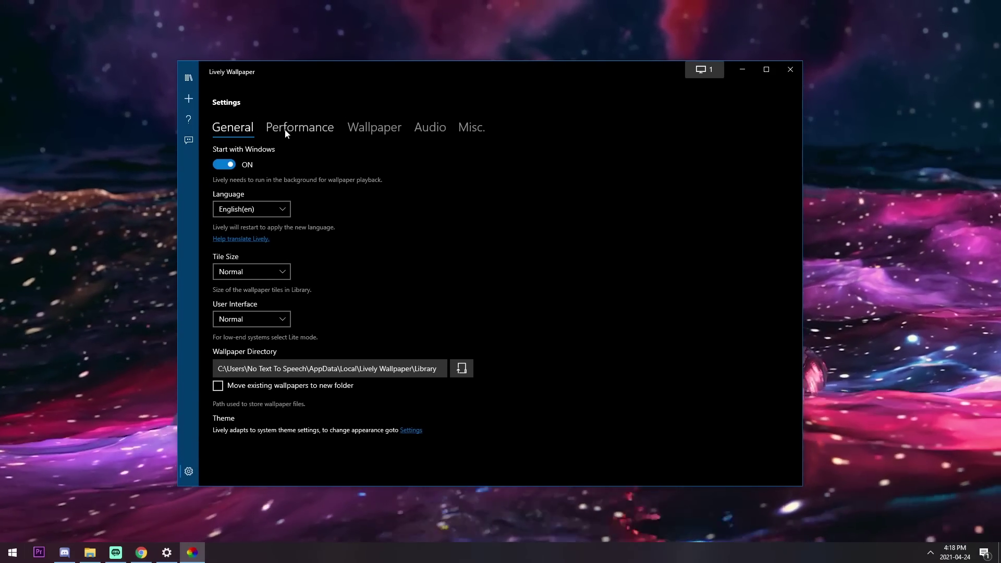
click(286, 133)
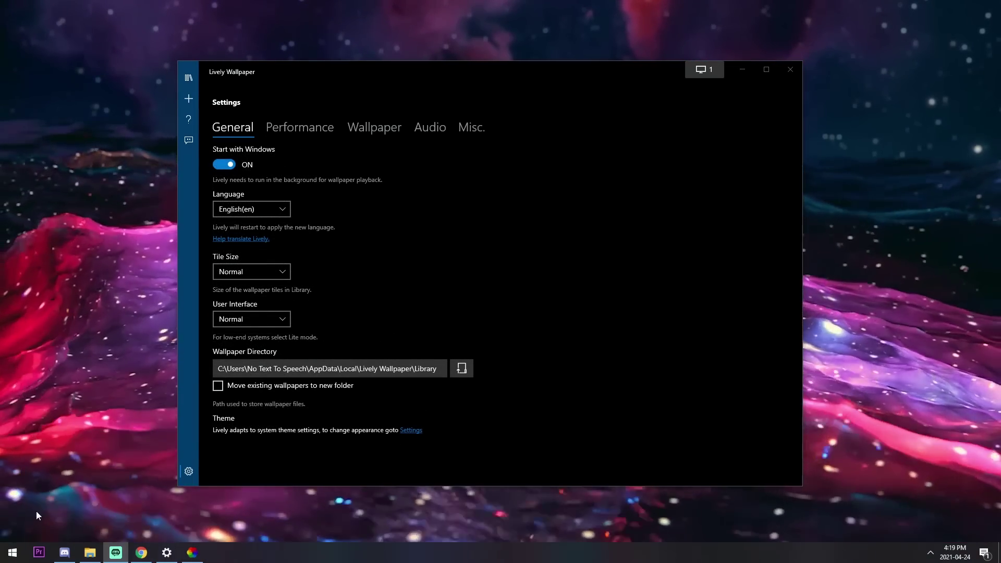
Open Add or remove programs and filter the installed apps list for 'live'.
click(2, 549)
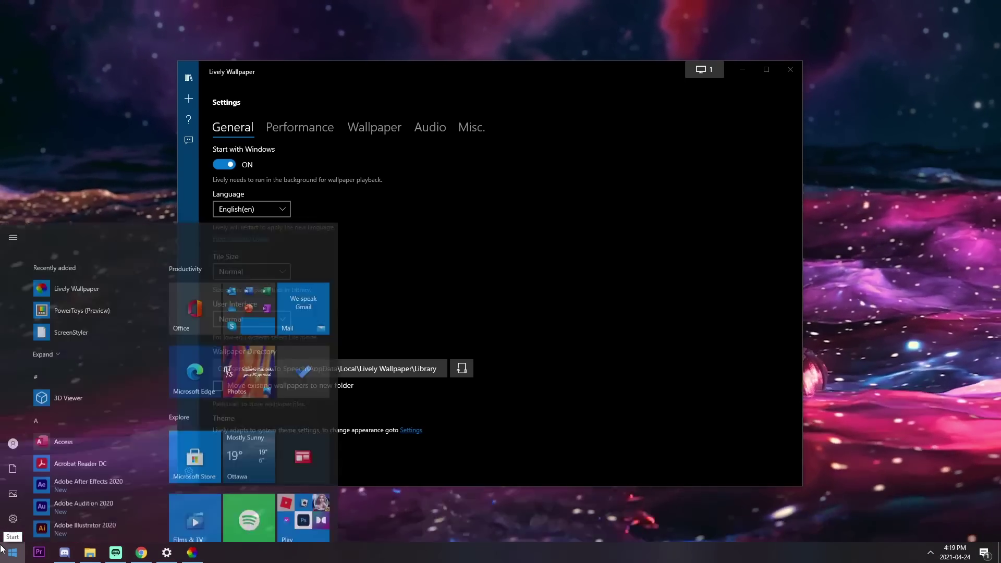
text(add)
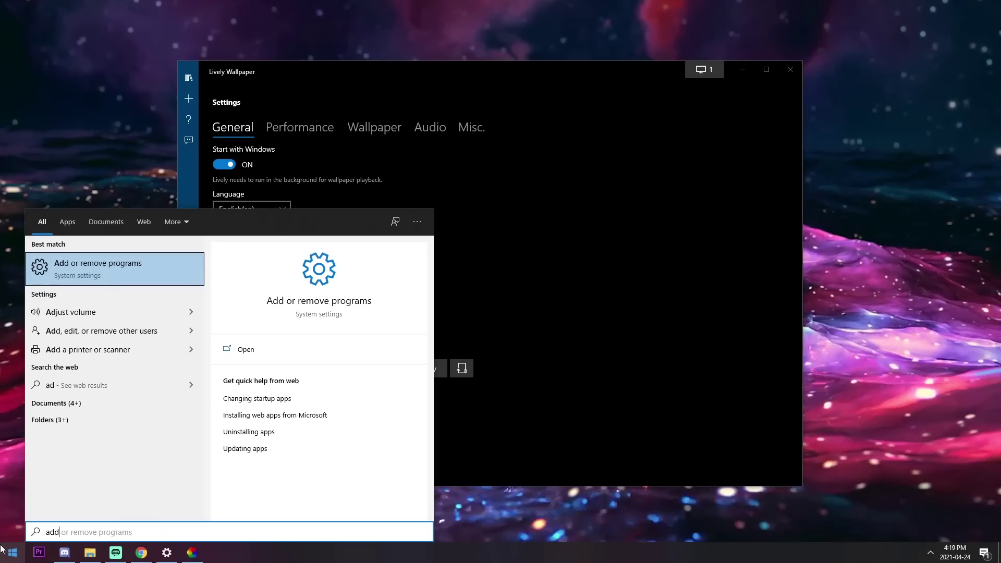
click(82, 304)
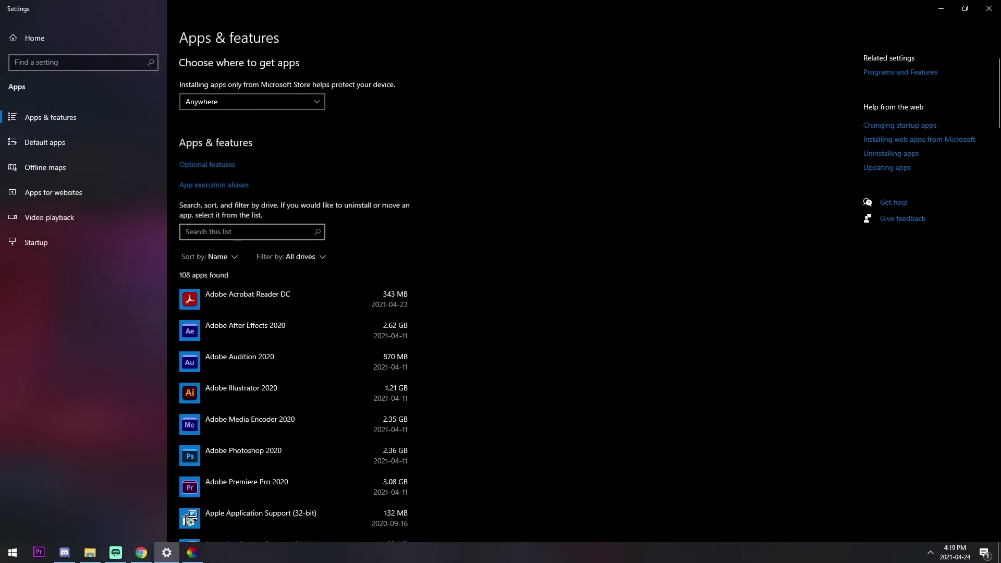
click(260, 232)
text(livel)
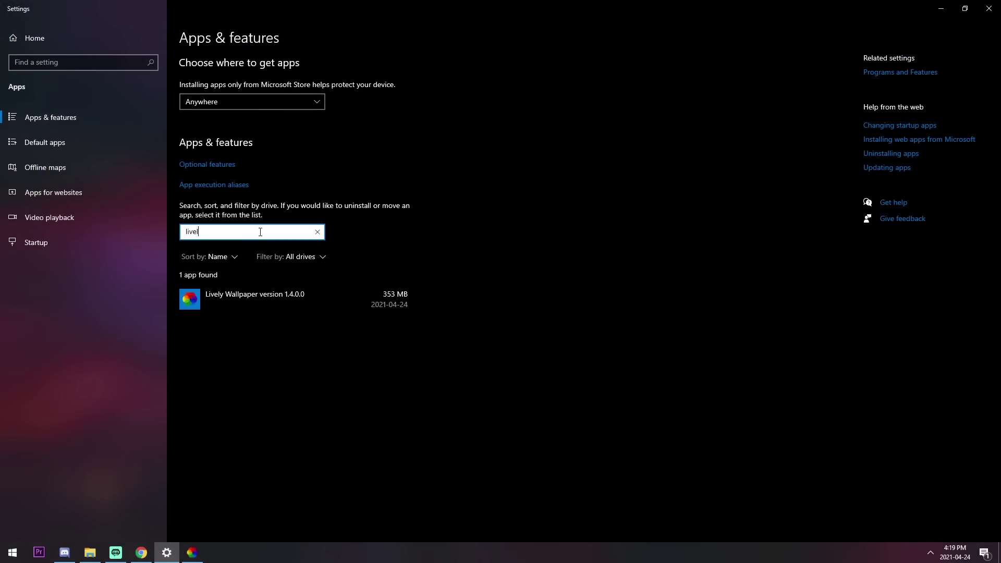
Uninstall Lively Wallpaper 1.4.0.0, closing the running app and deleting its data folder.
click(258, 309)
click(389, 344)
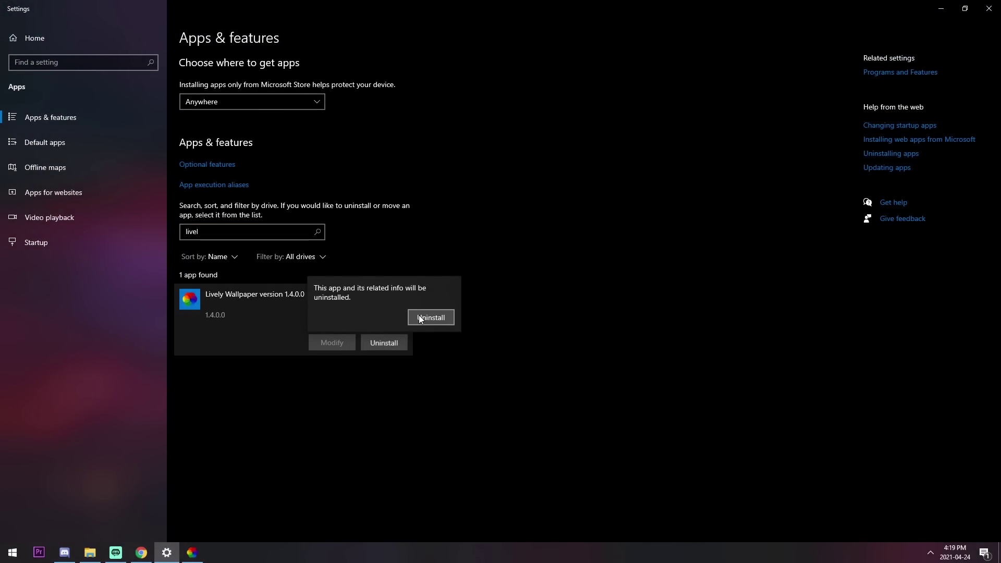
click(452, 380)
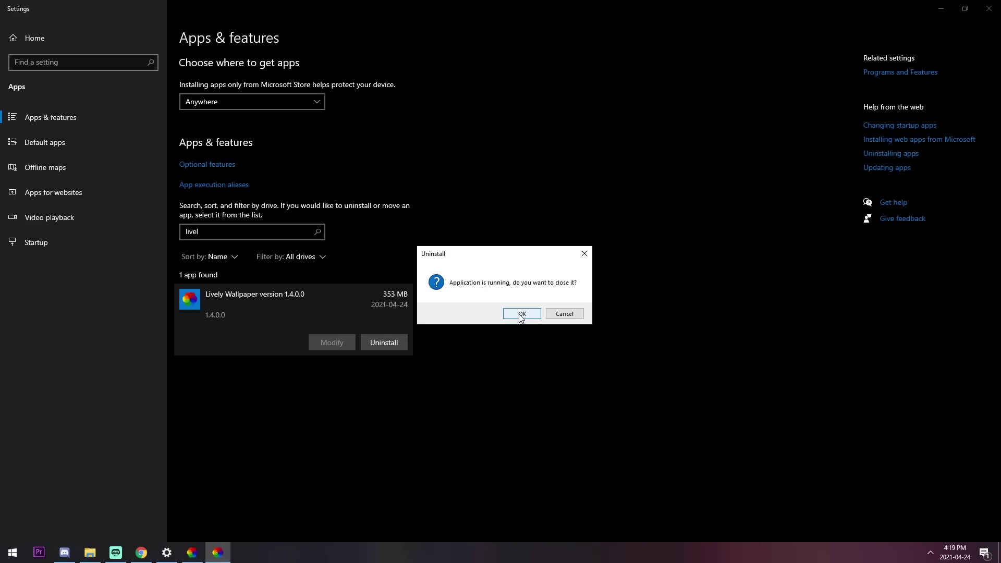
click(541, 315)
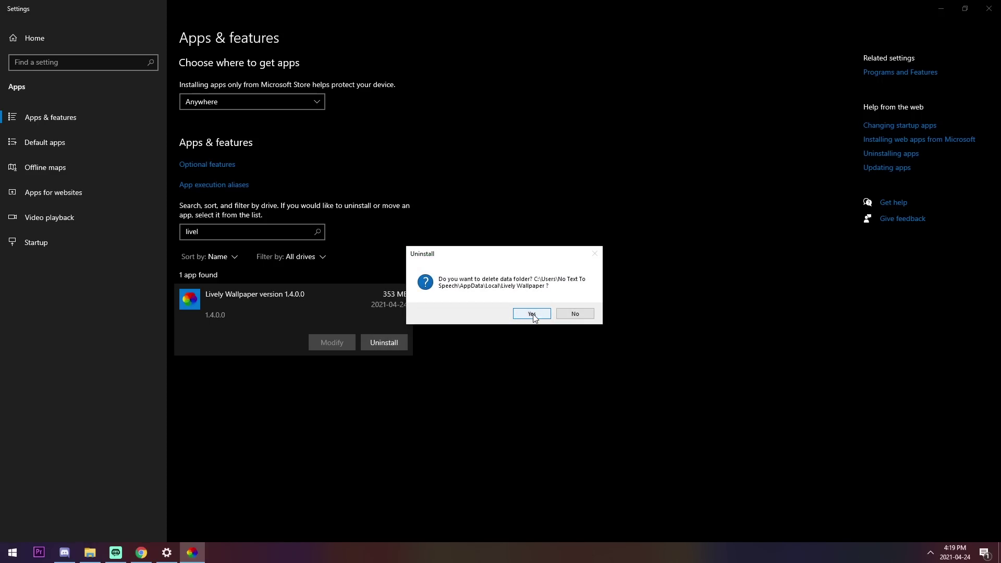
click(532, 314)
click(564, 317)
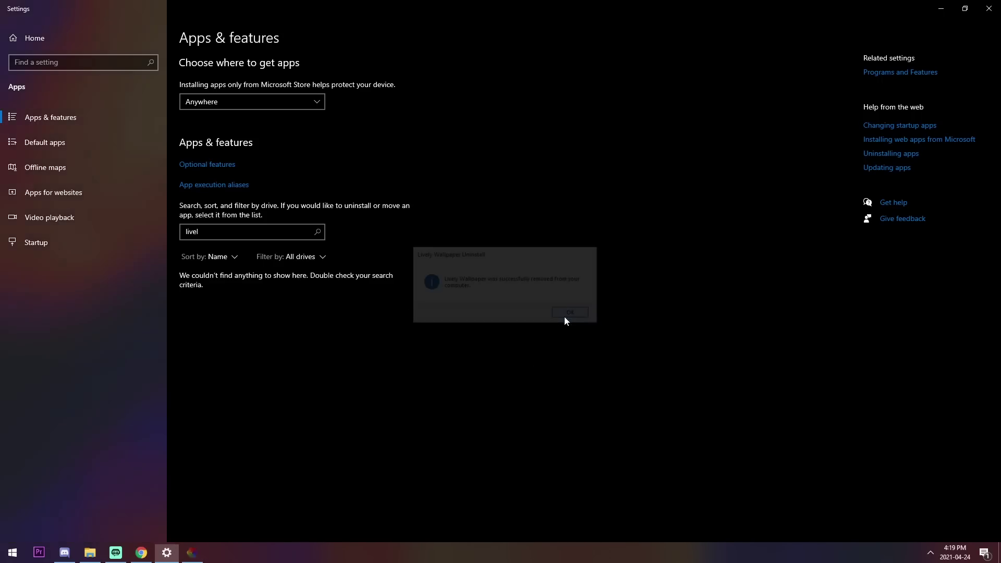